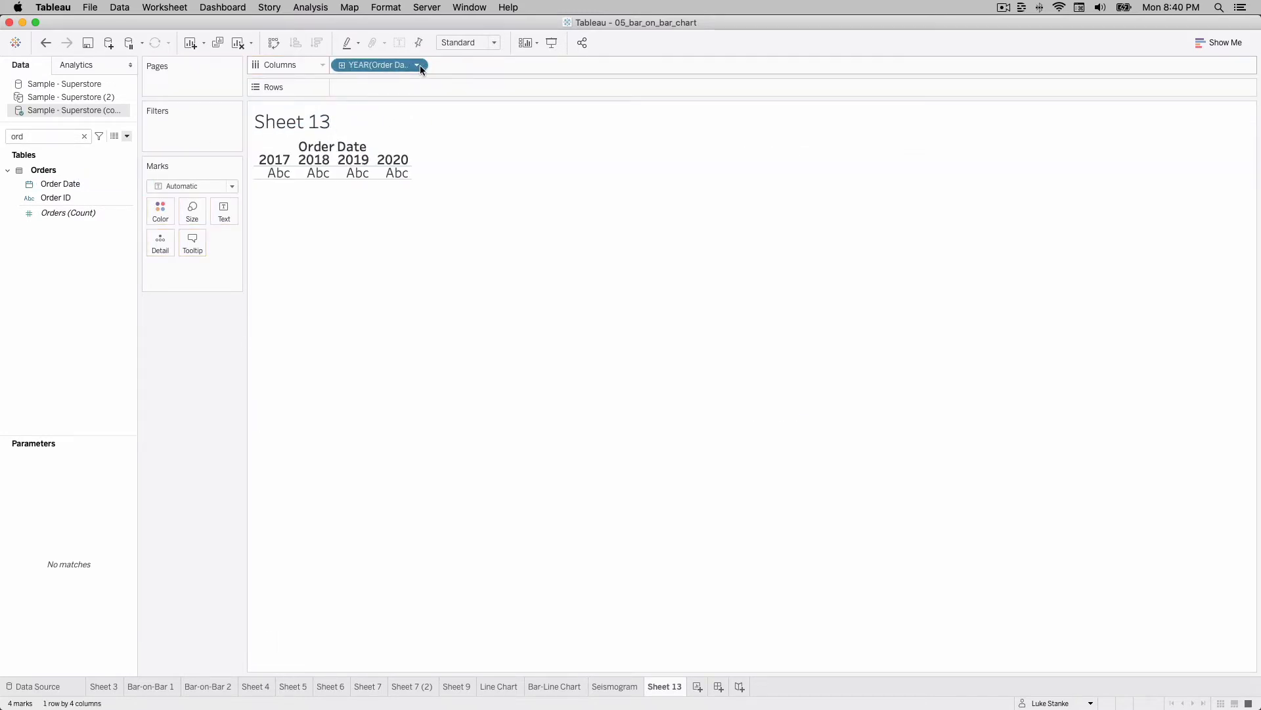
# Step: Set Order Date on Columns to continuous month and add Sales to Rows
pyautogui.click(412, 65)
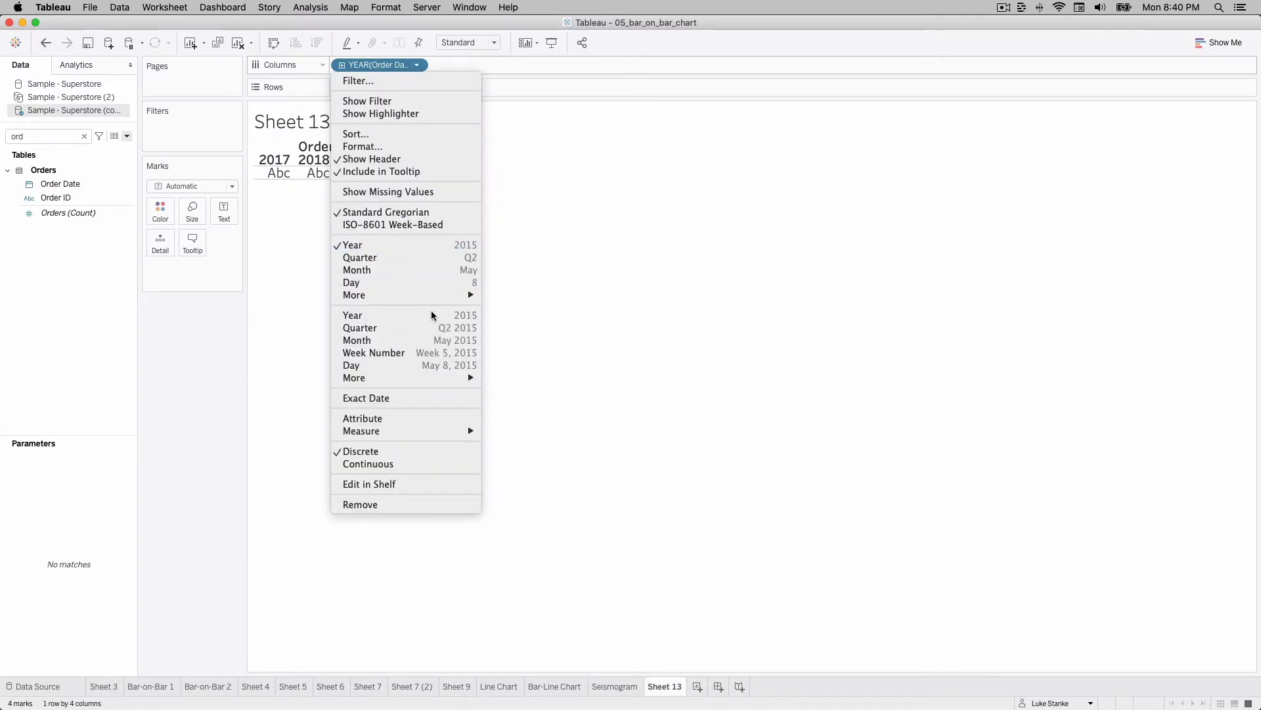
pyautogui.click(440, 347)
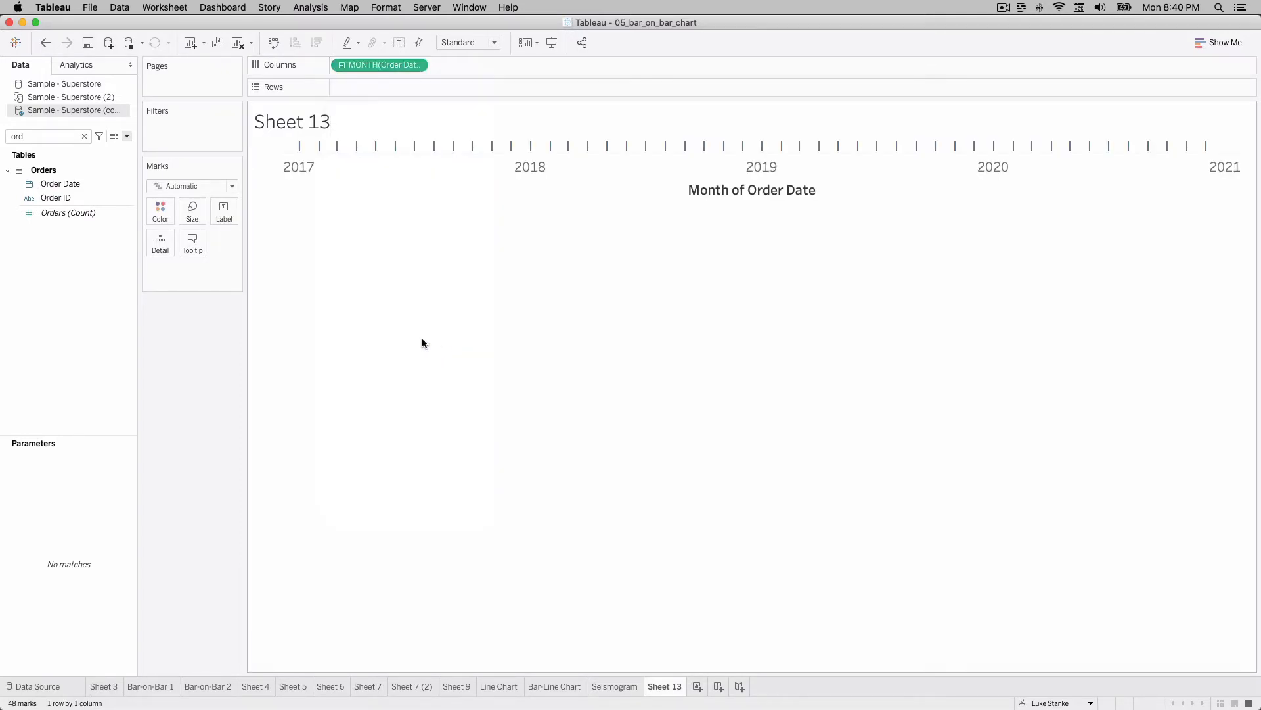
pyautogui.doubleClick(20, 138)
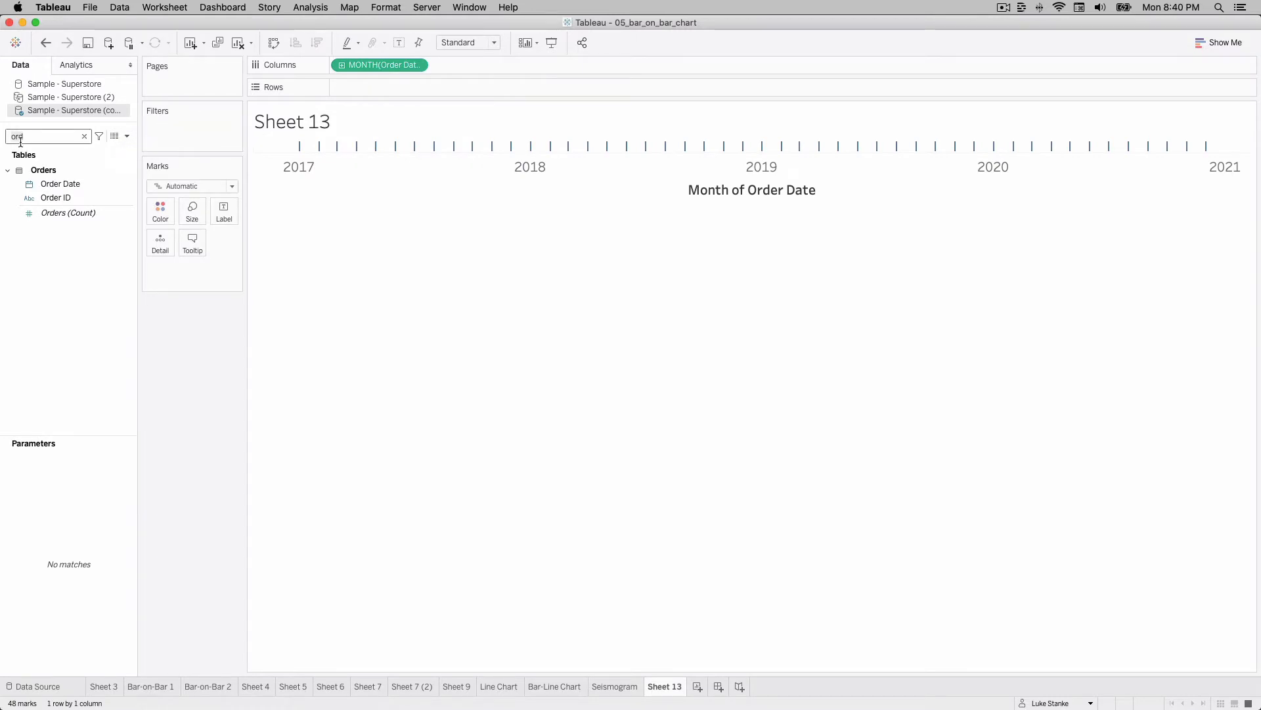
pyautogui.write('sal')
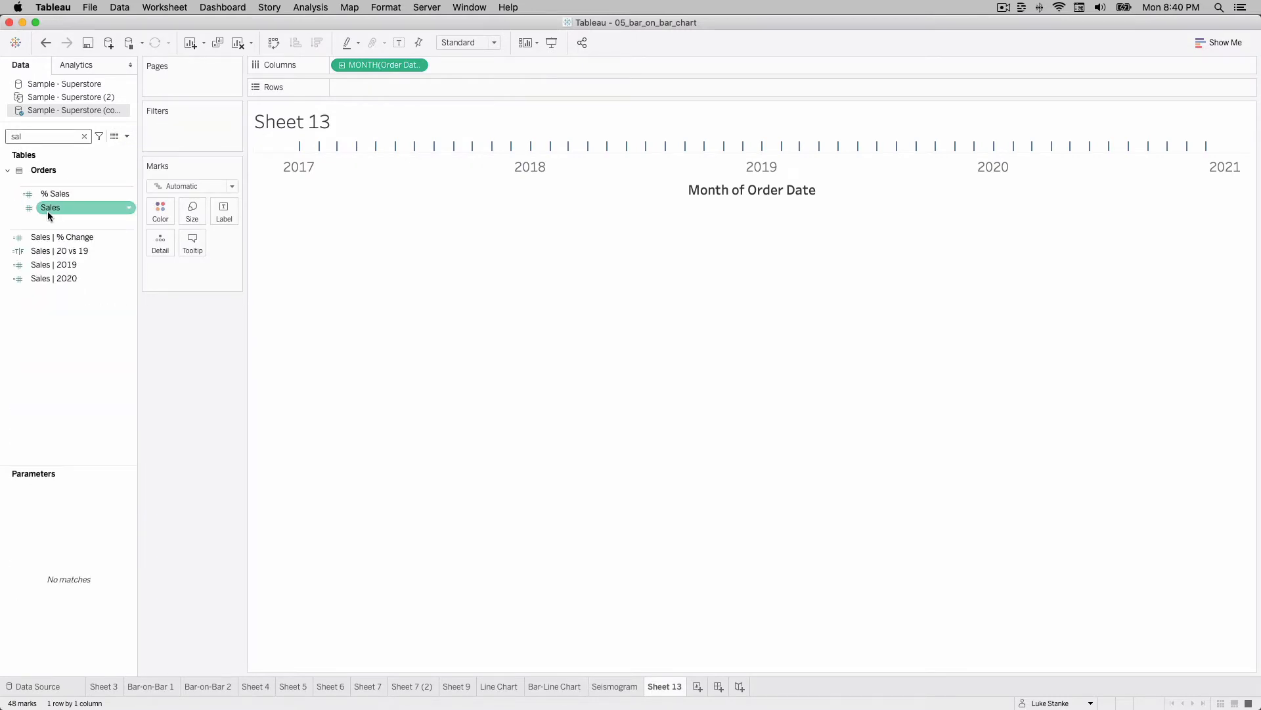
pyautogui.moveTo(47, 211); pyautogui.dragTo(368, 90)
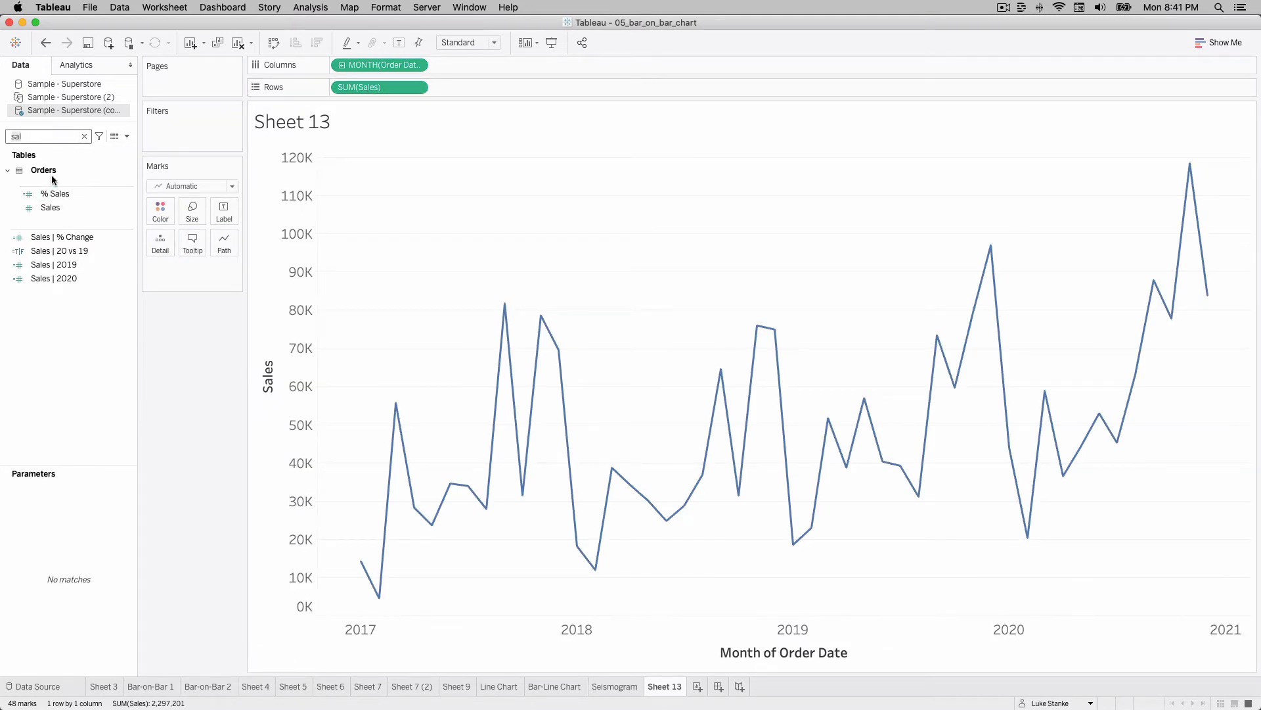
# Step: Split the sales line by year with Order Date on Detail, and filter the field list by "sa"
pyautogui.press('BackSpace')
pyautogui.press('BackSpace')
pyautogui.press('BackSpace')
pyautogui.write('or')
pyautogui.moveTo(52, 184); pyautogui.dragTo(175, 273)
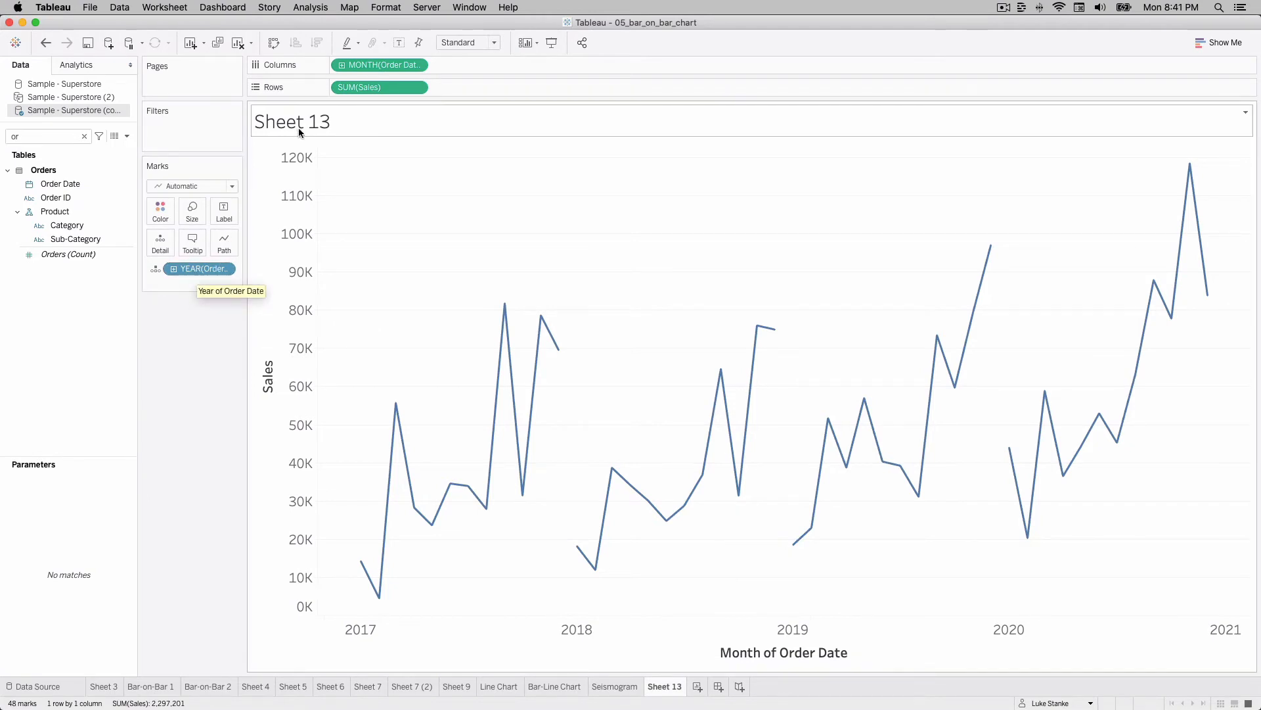
pyautogui.doubleClick(44, 136)
pyautogui.write('sa')
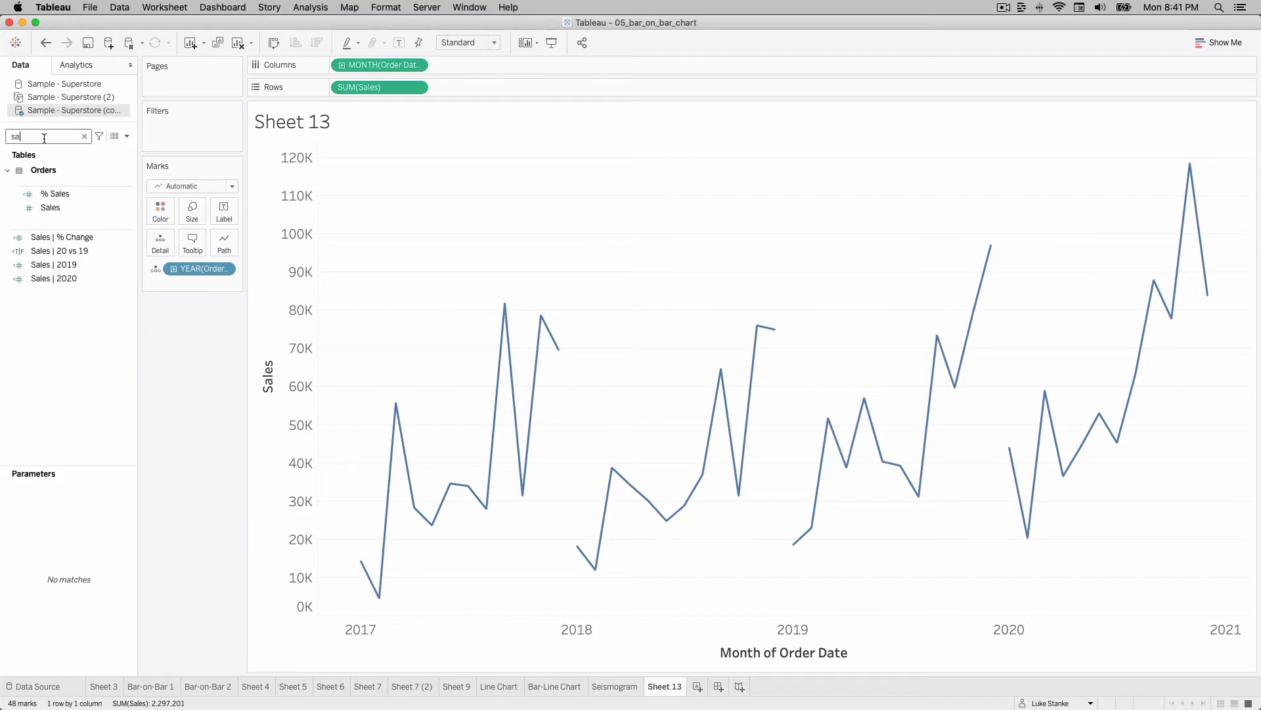
pyautogui.moveTo(53, 207); pyautogui.dragTo(50, 239)
# Step: Try coloring the sales lines by the year of Order Date
pyautogui.moveTo(194, 266); pyautogui.dragTo(160, 205)
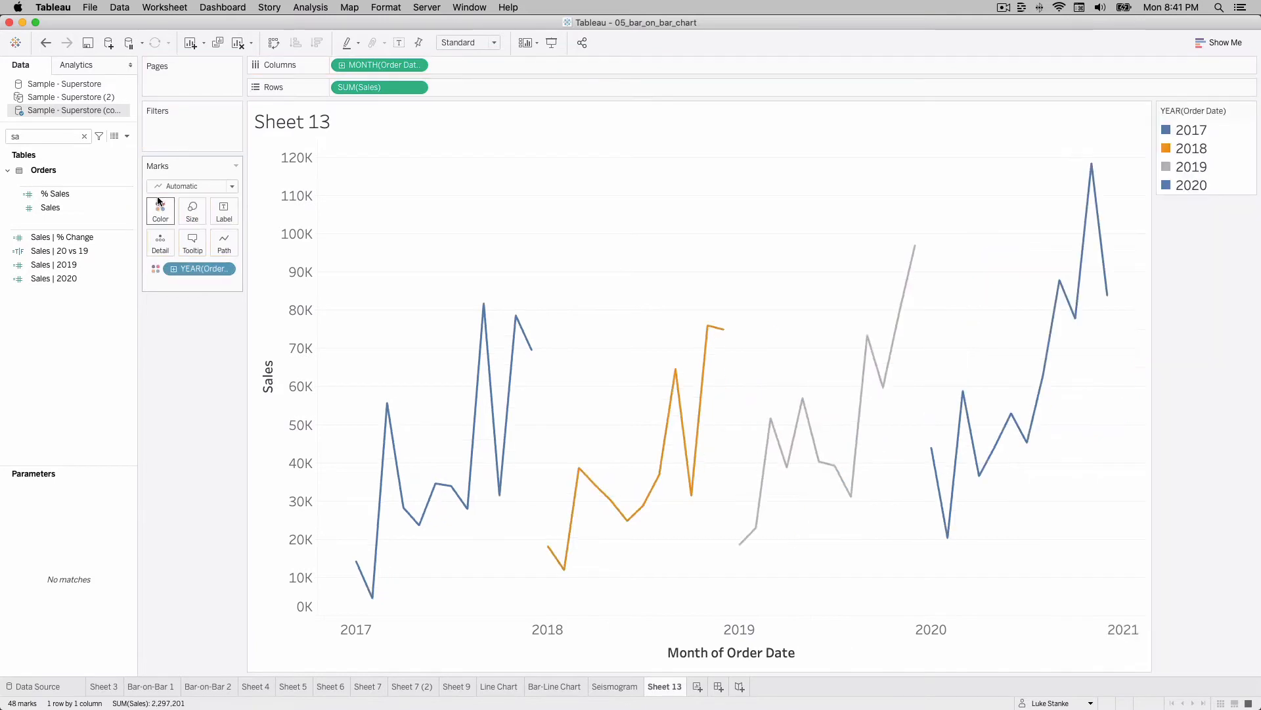
pyautogui.press('super+z')
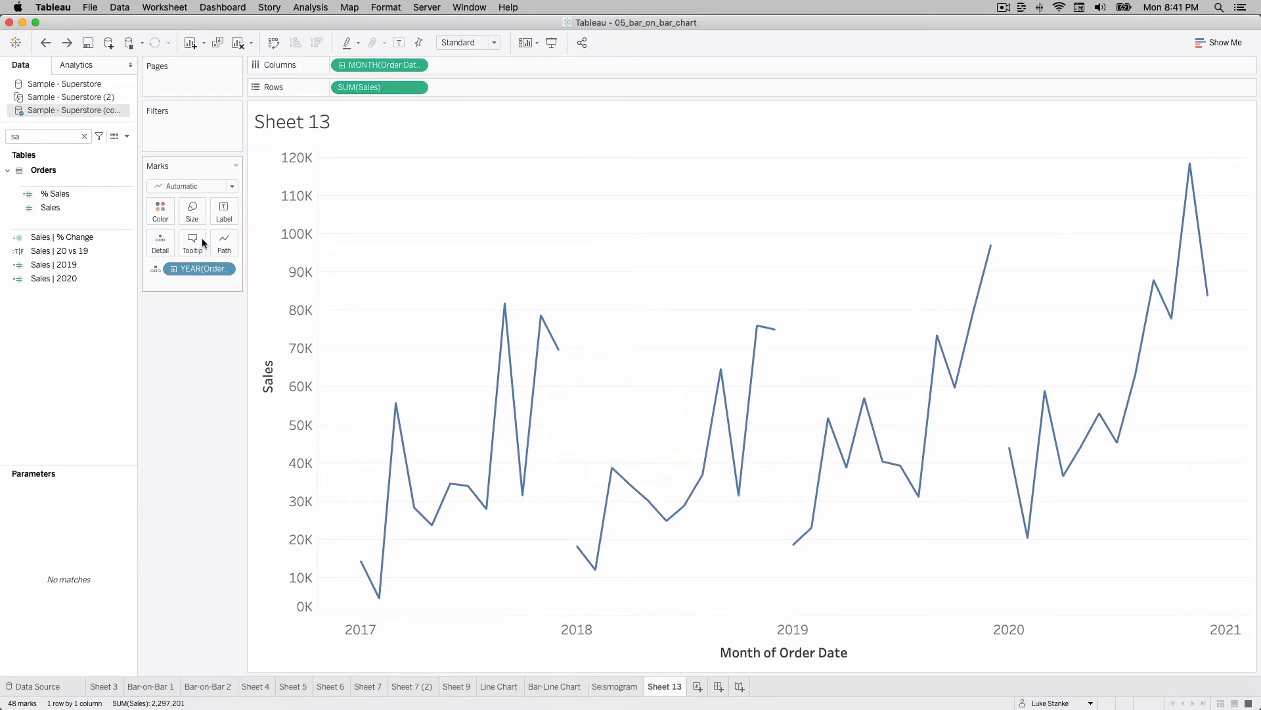
# Step: Make the sales lines thinner and color them light gray
pyautogui.click(191, 210)
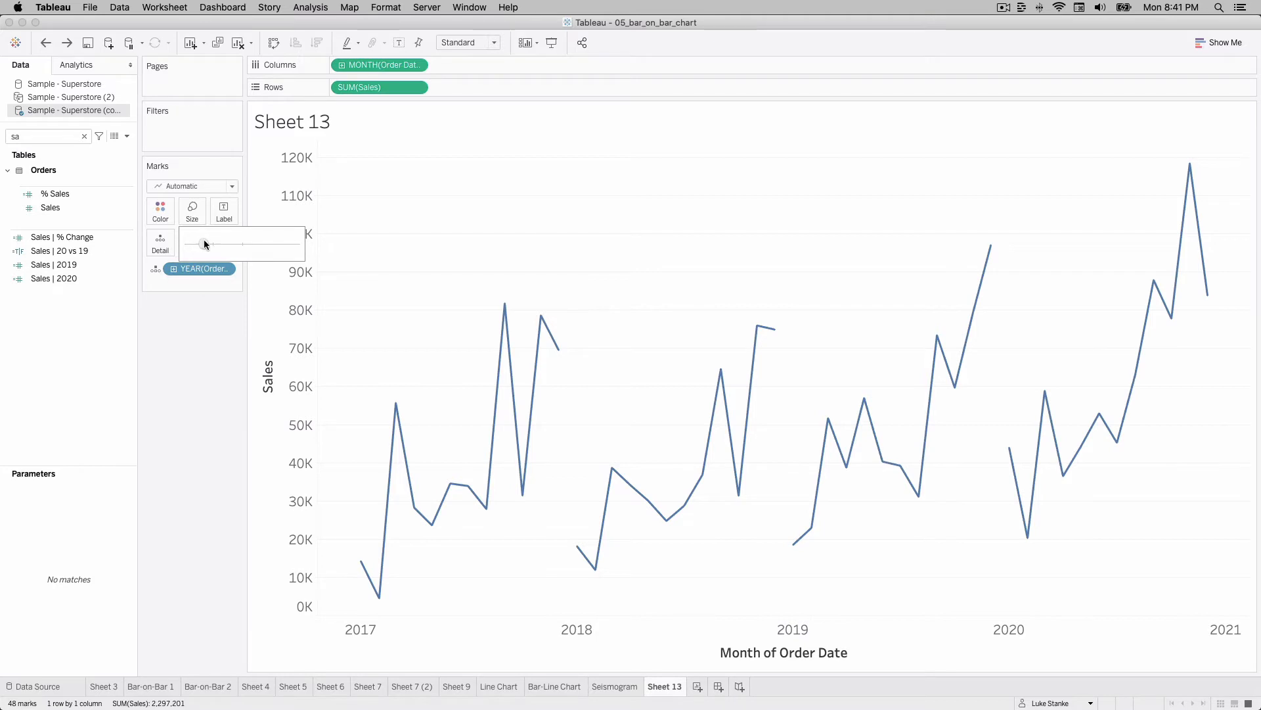
pyautogui.click(195, 242)
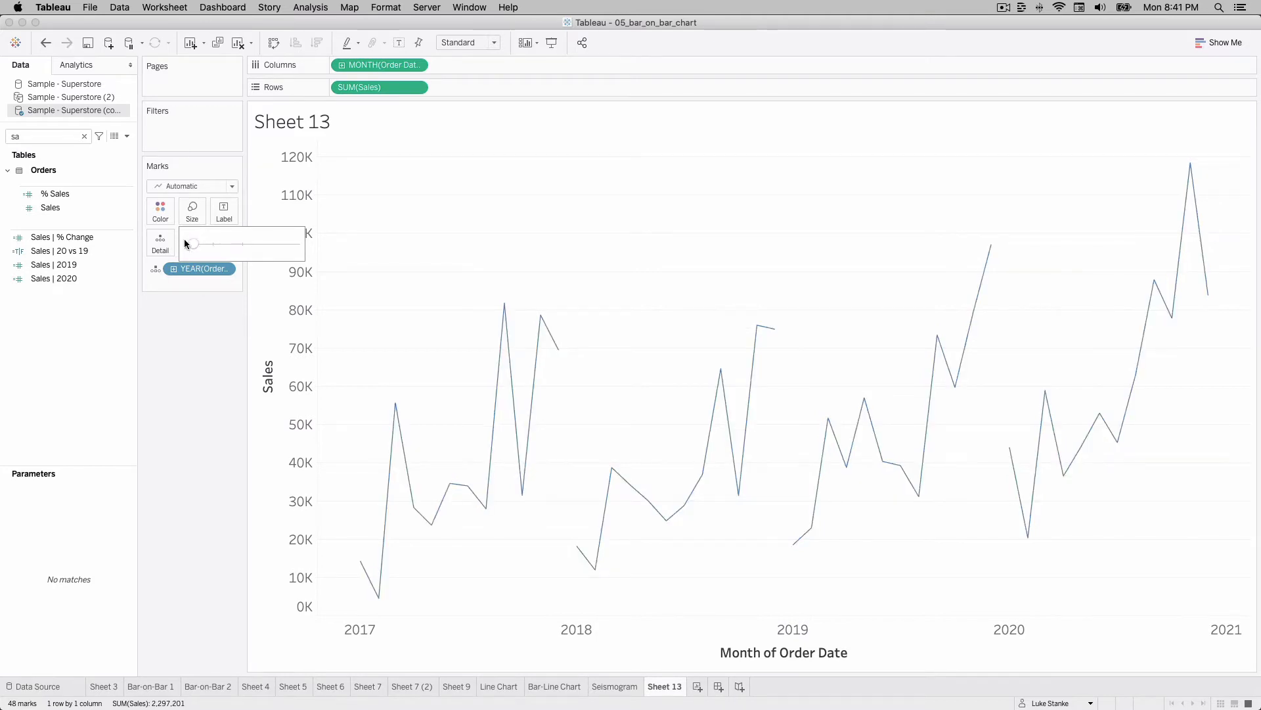
pyautogui.click(160, 210)
pyautogui.click(182, 274)
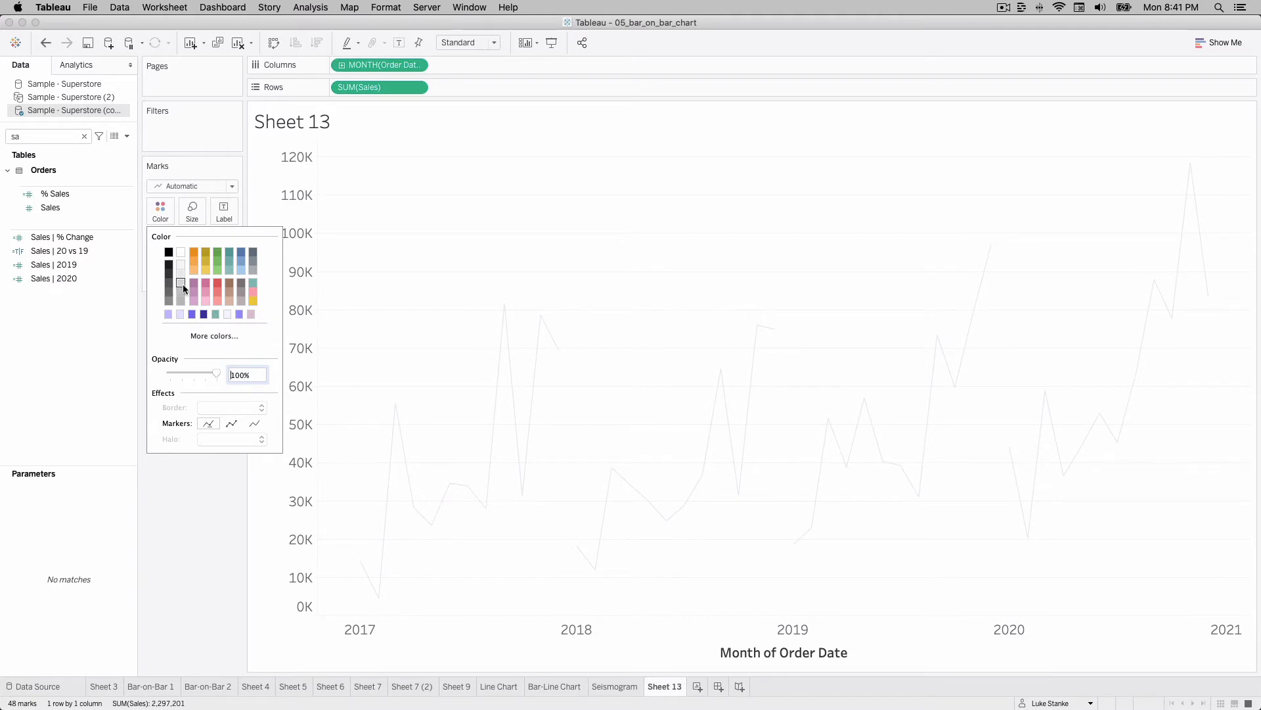
pyautogui.click(87, 294)
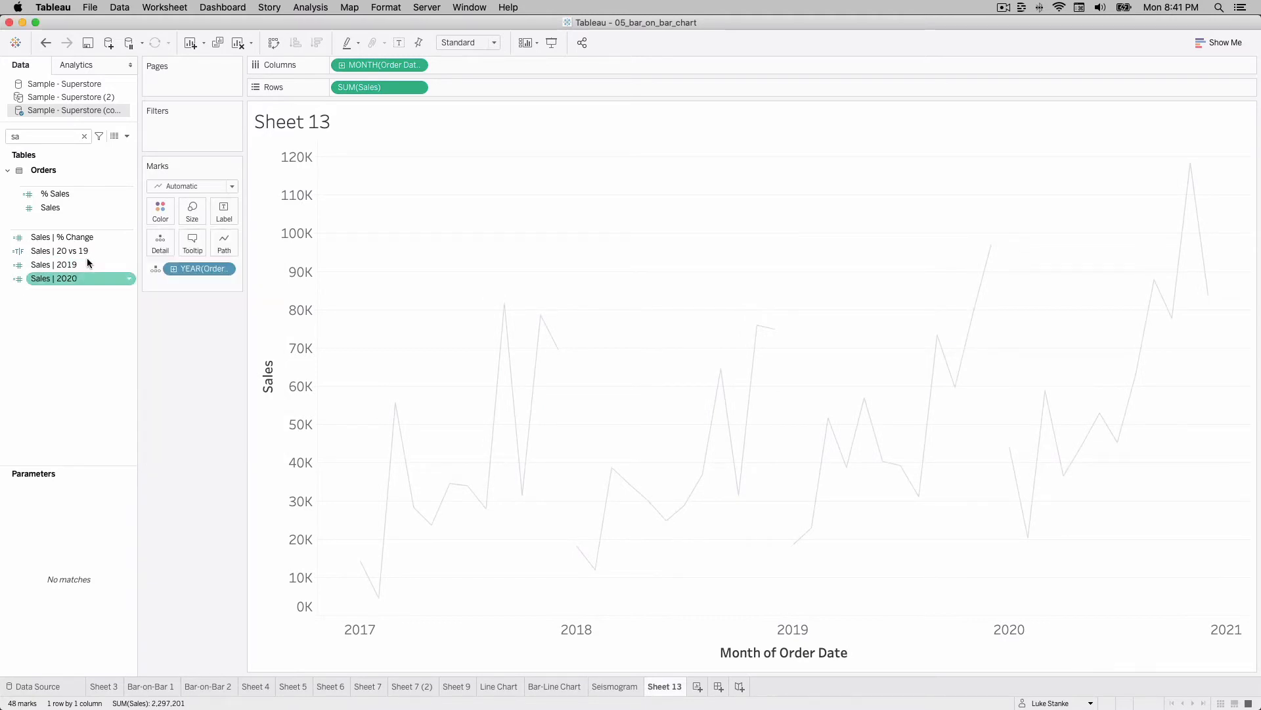
# Step: Add a second Sales measure to Rows and set its mark type to Circle
pyautogui.moveTo(74, 203)
pyautogui.mouseDown()
pyautogui.moveTo(144, 203)
pyautogui.moveTo(427, 121)
pyautogui.moveTo(466, 92)
pyautogui.mouseUp()
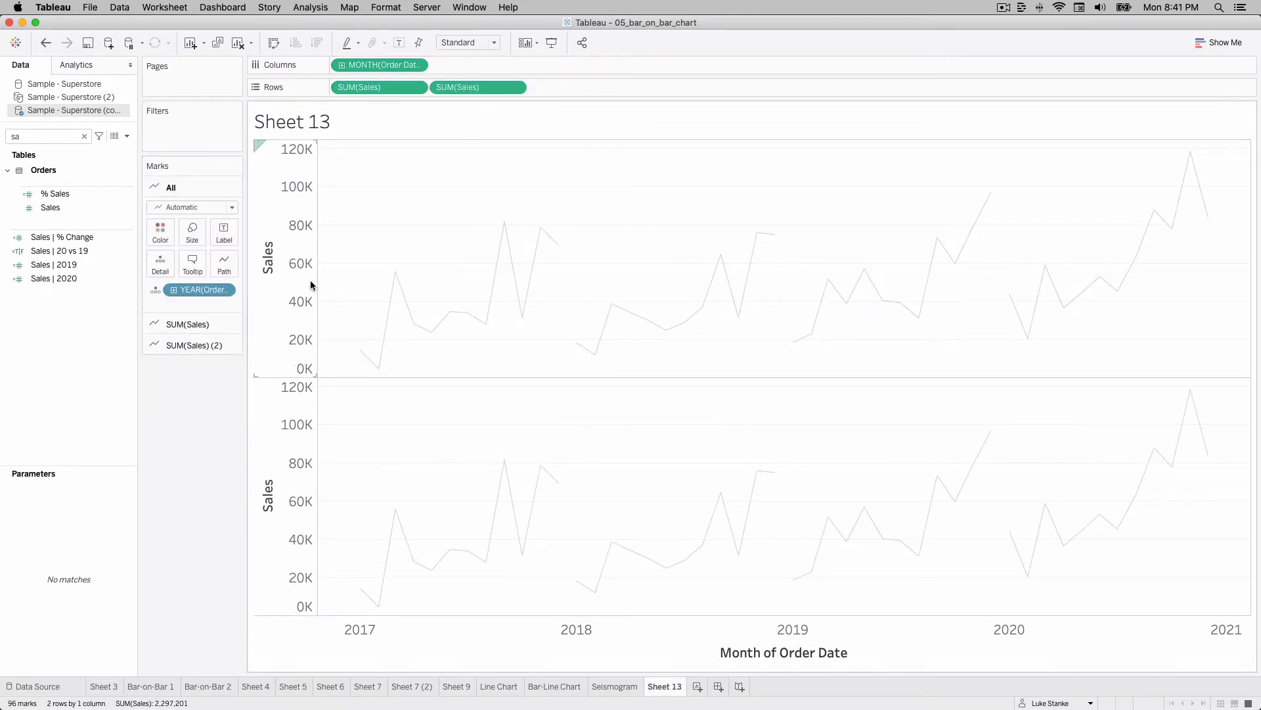
pyautogui.click(472, 89)
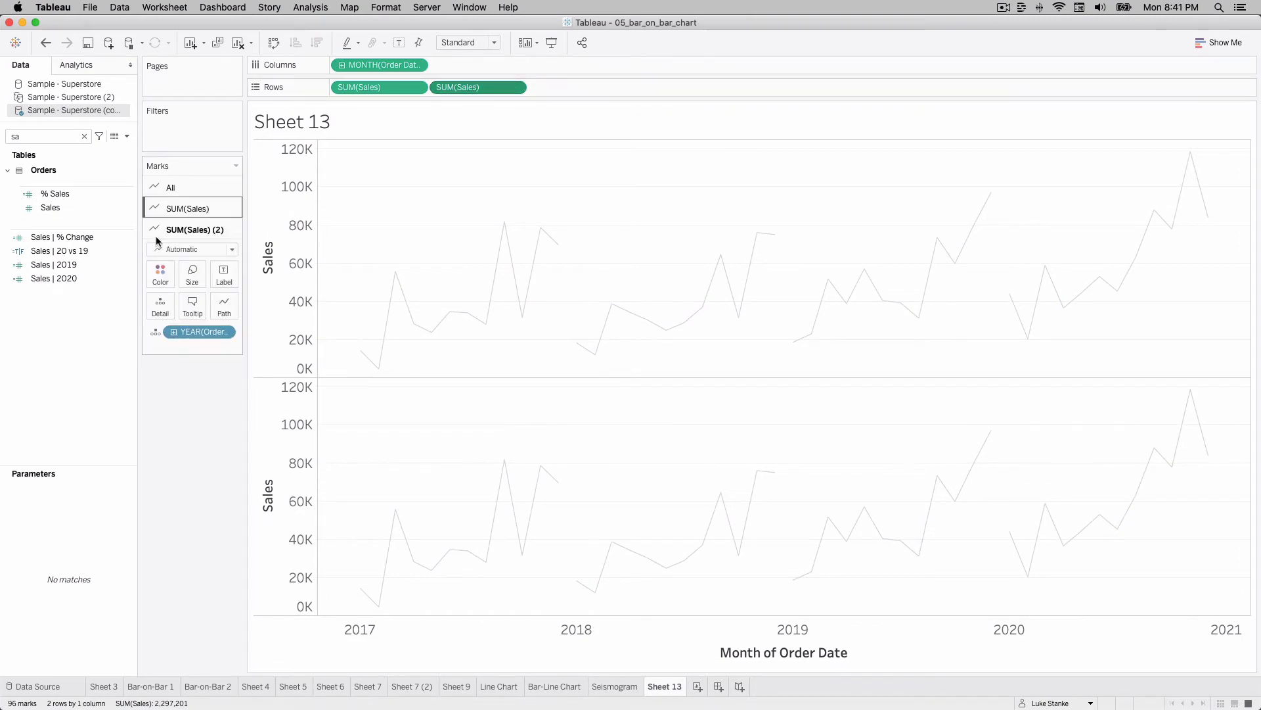
pyautogui.click(167, 249)
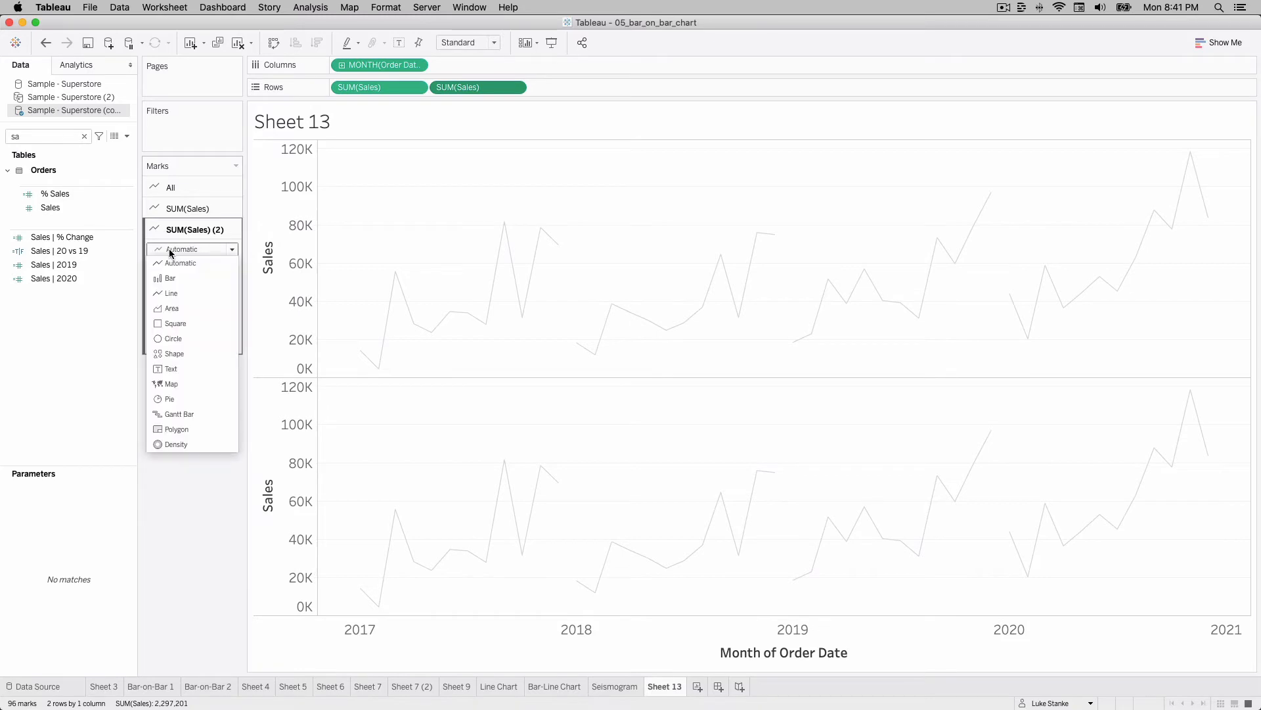
pyautogui.click(169, 339)
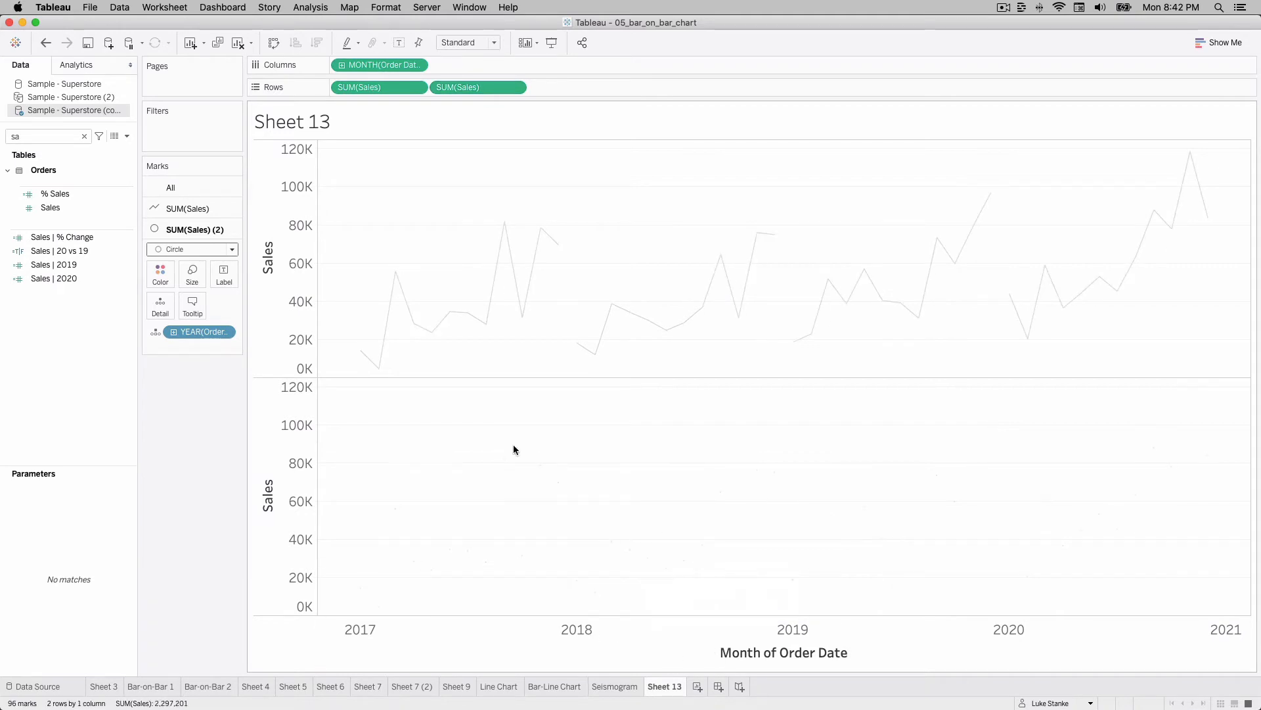
# Step: Enlarge the circles of the second Sales measure moderately and color them by the year of Order Date
pyautogui.click(197, 278)
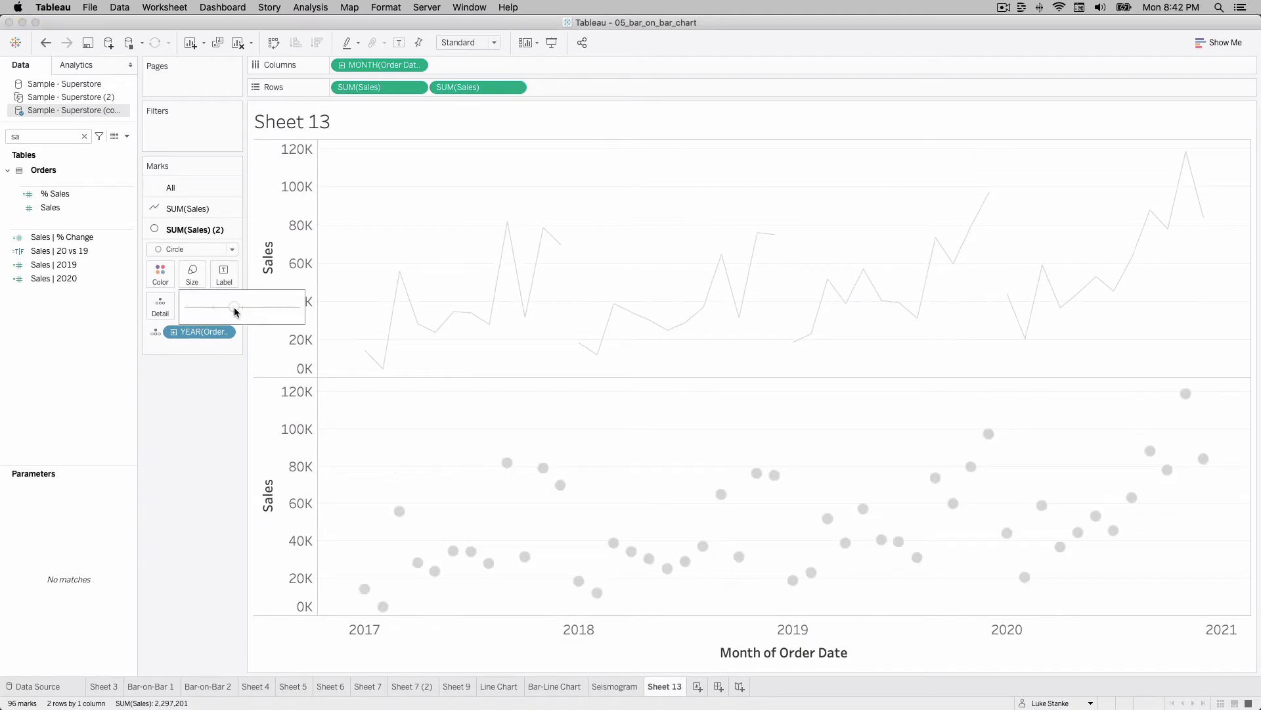
pyautogui.moveTo(234, 307); pyautogui.dragTo(219, 314)
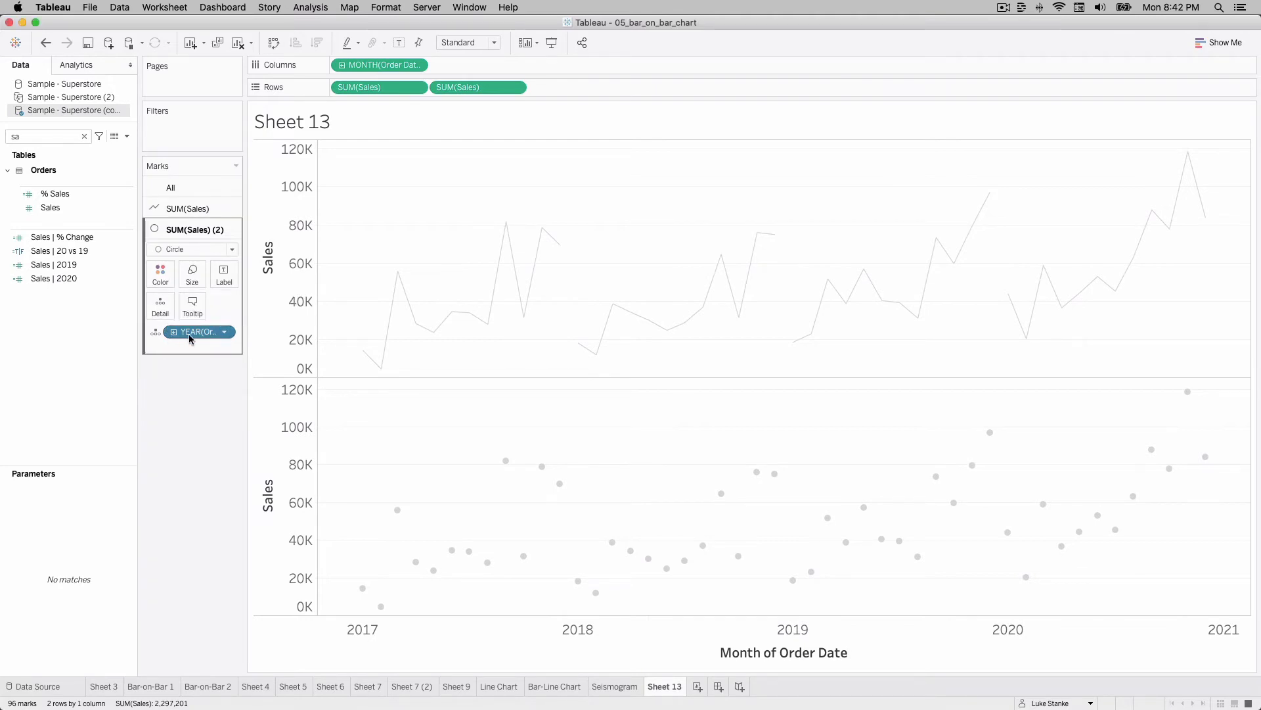
pyautogui.moveTo(187, 334); pyautogui.dragTo(168, 279)
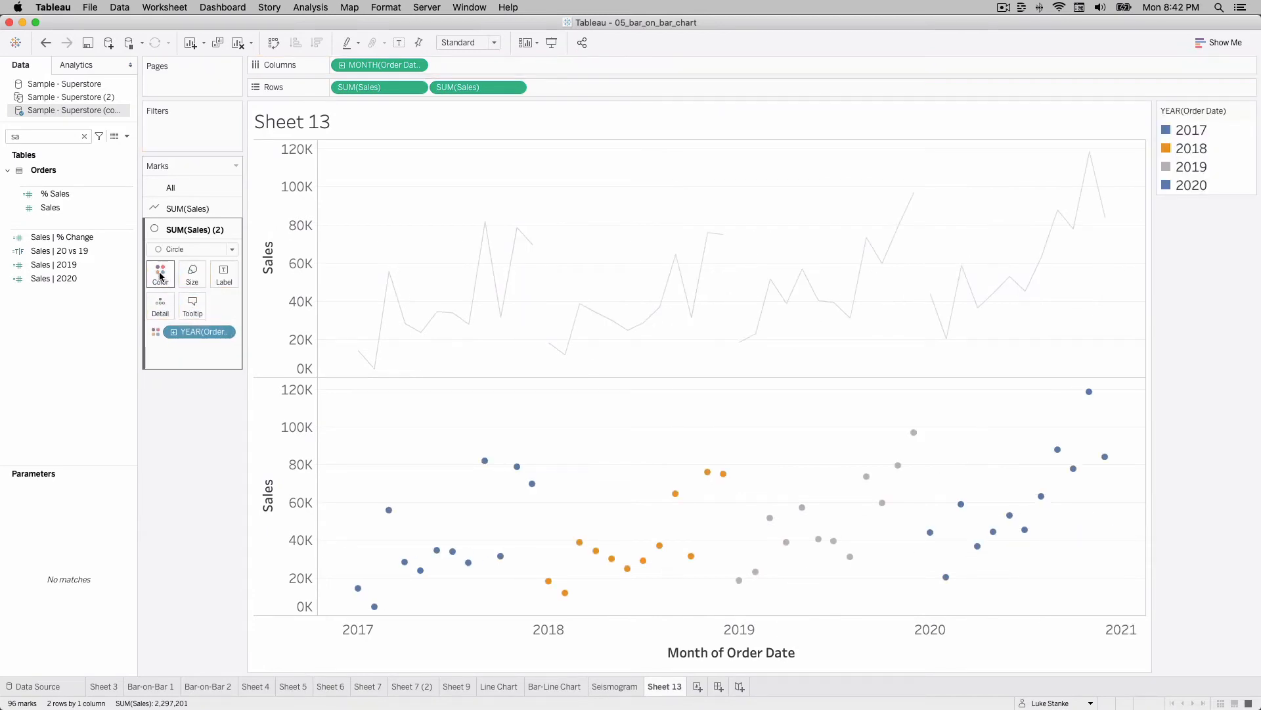
pyautogui.click(161, 276)
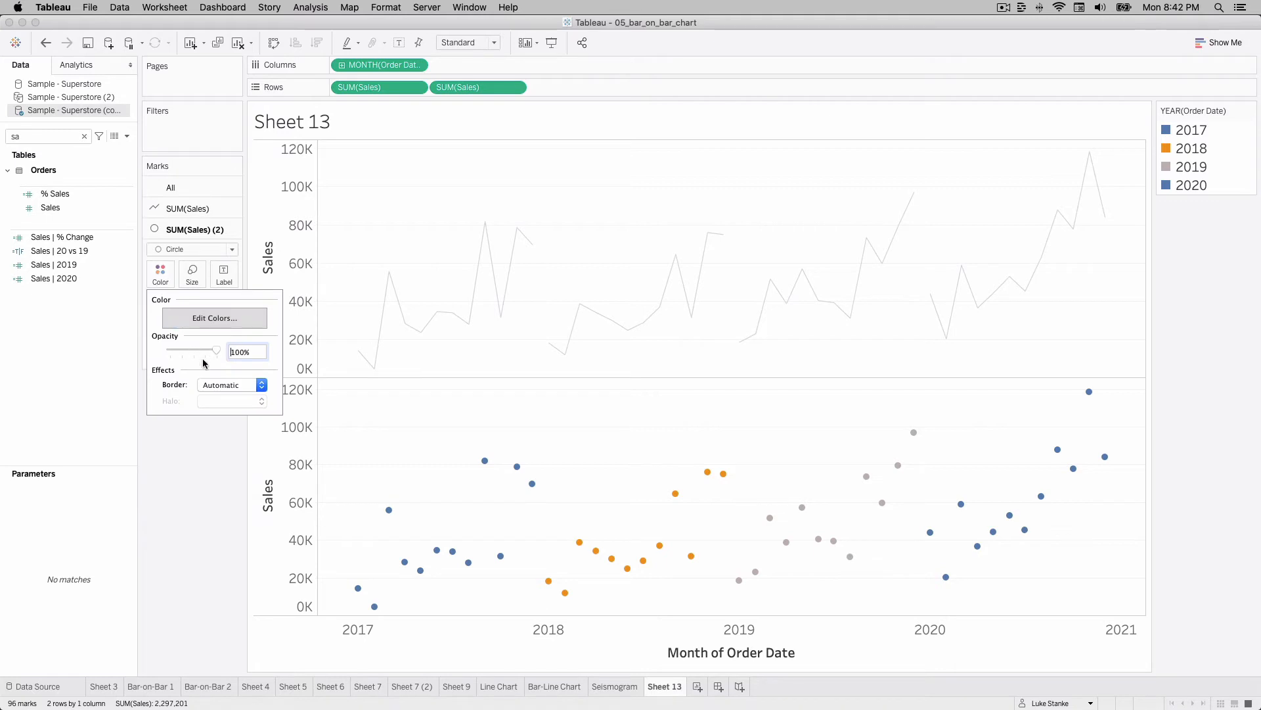
pyautogui.click(212, 385)
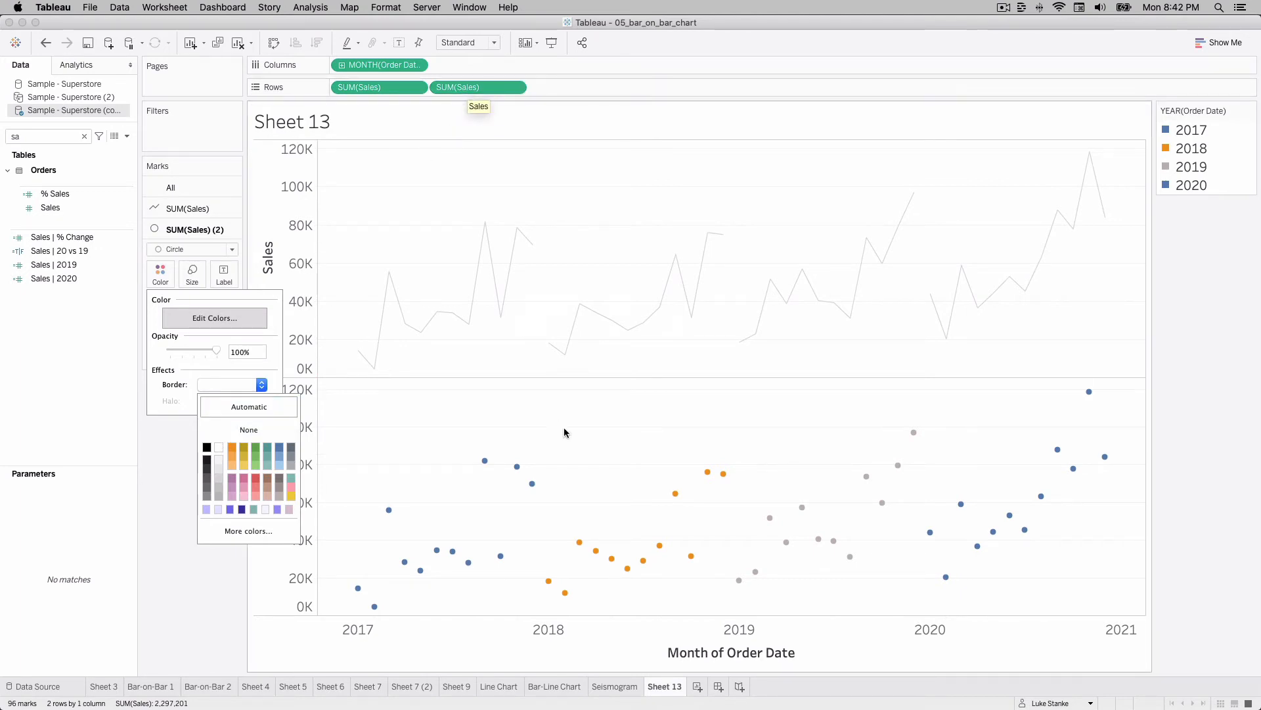
pyautogui.click(565, 455)
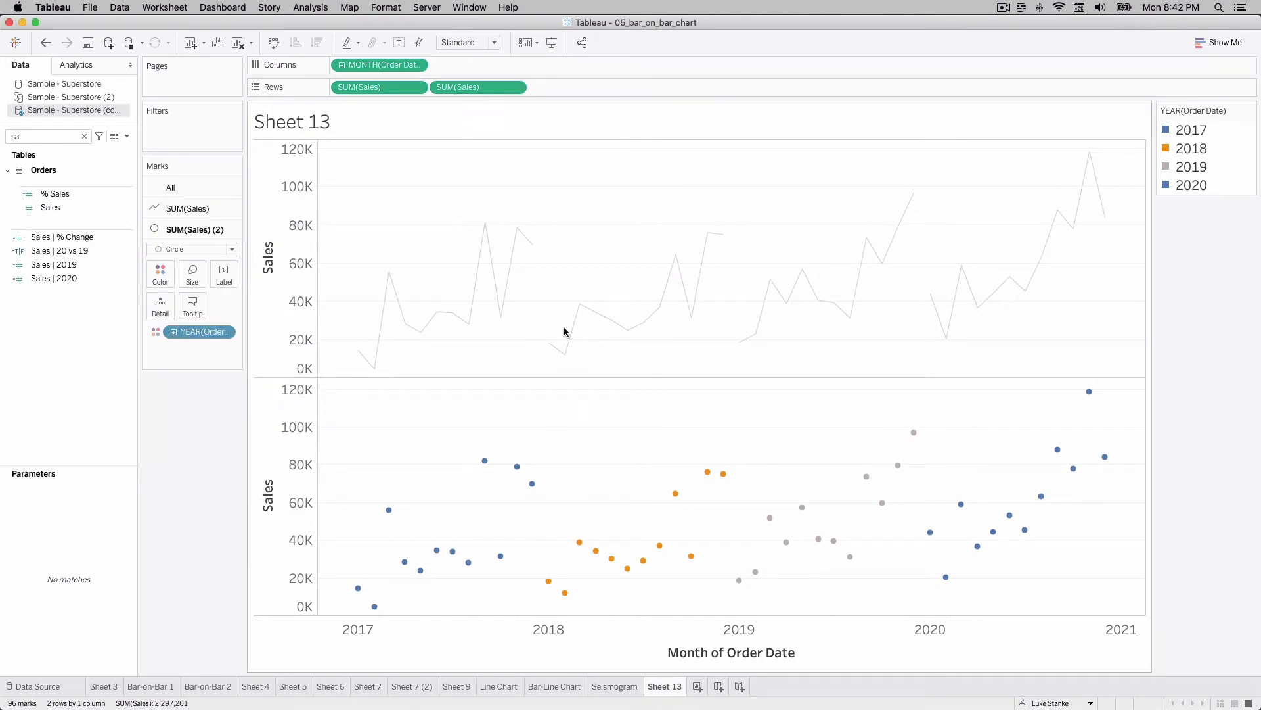
# Step: Combine the two Sales measures into a dual-axis chart and synchronize the axes
pyautogui.rightClick(483, 90)
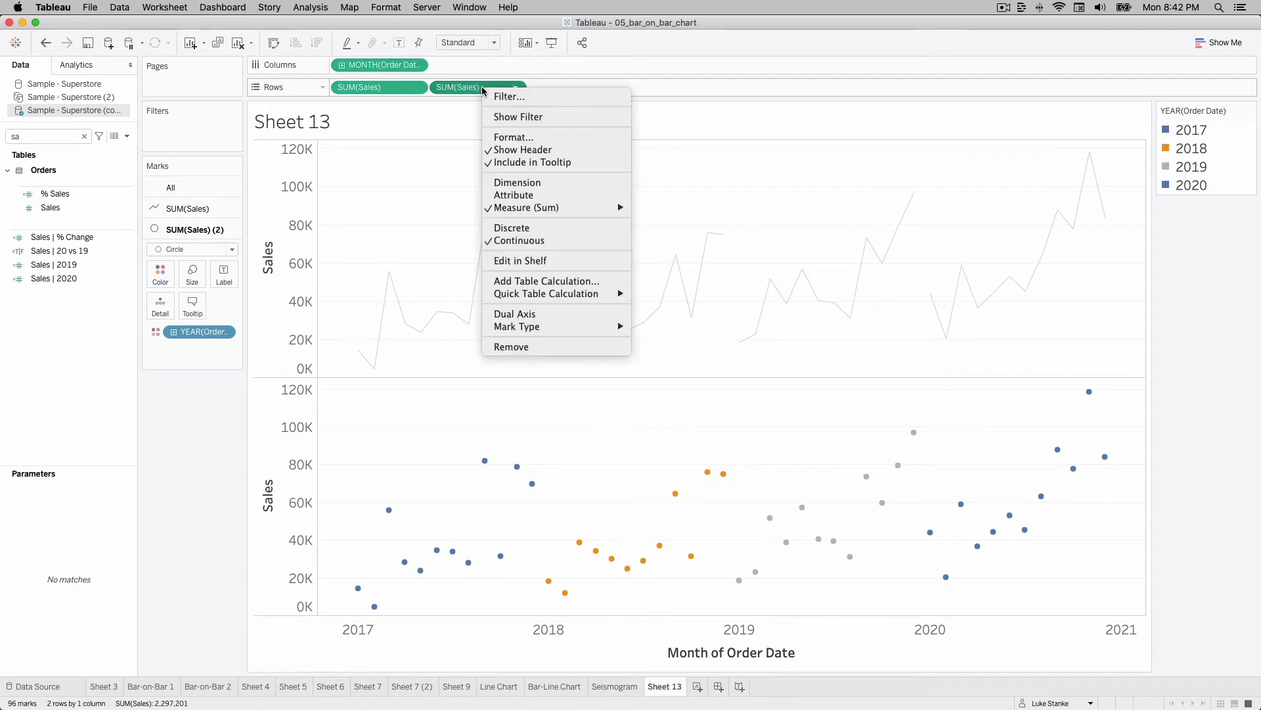
pyautogui.click(526, 314)
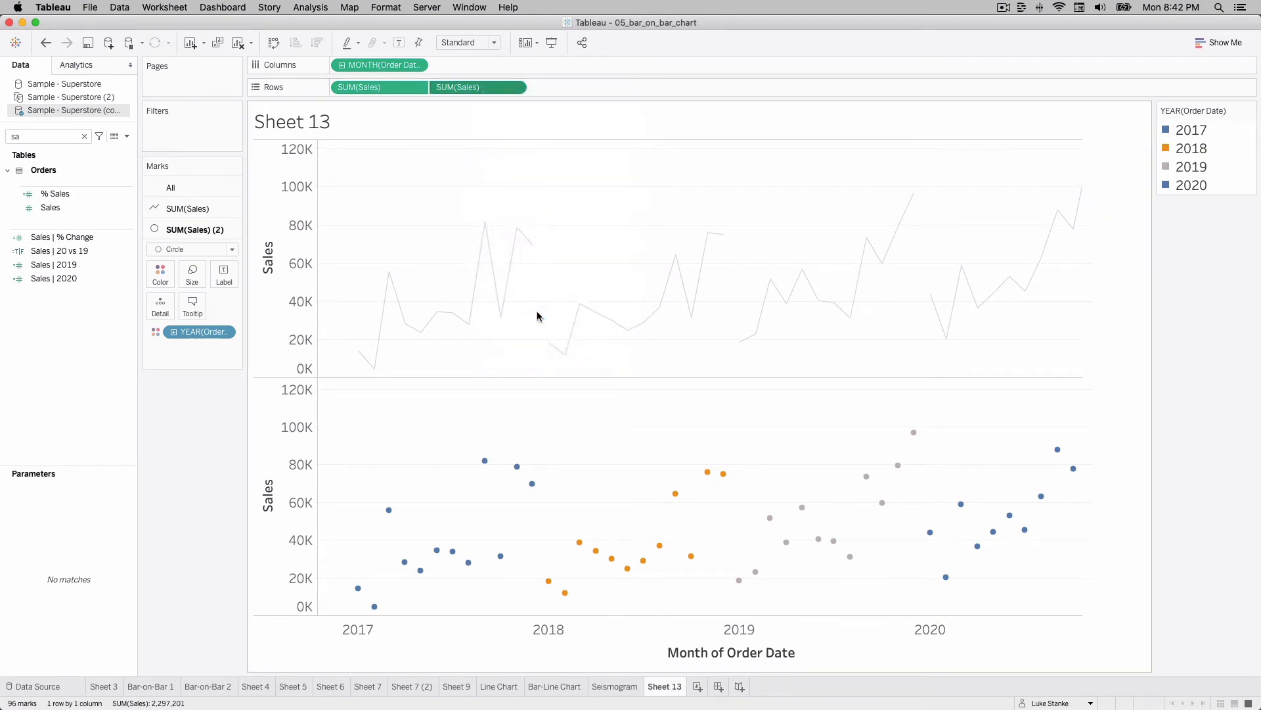
pyautogui.rightClick(275, 247)
pyautogui.click(314, 307)
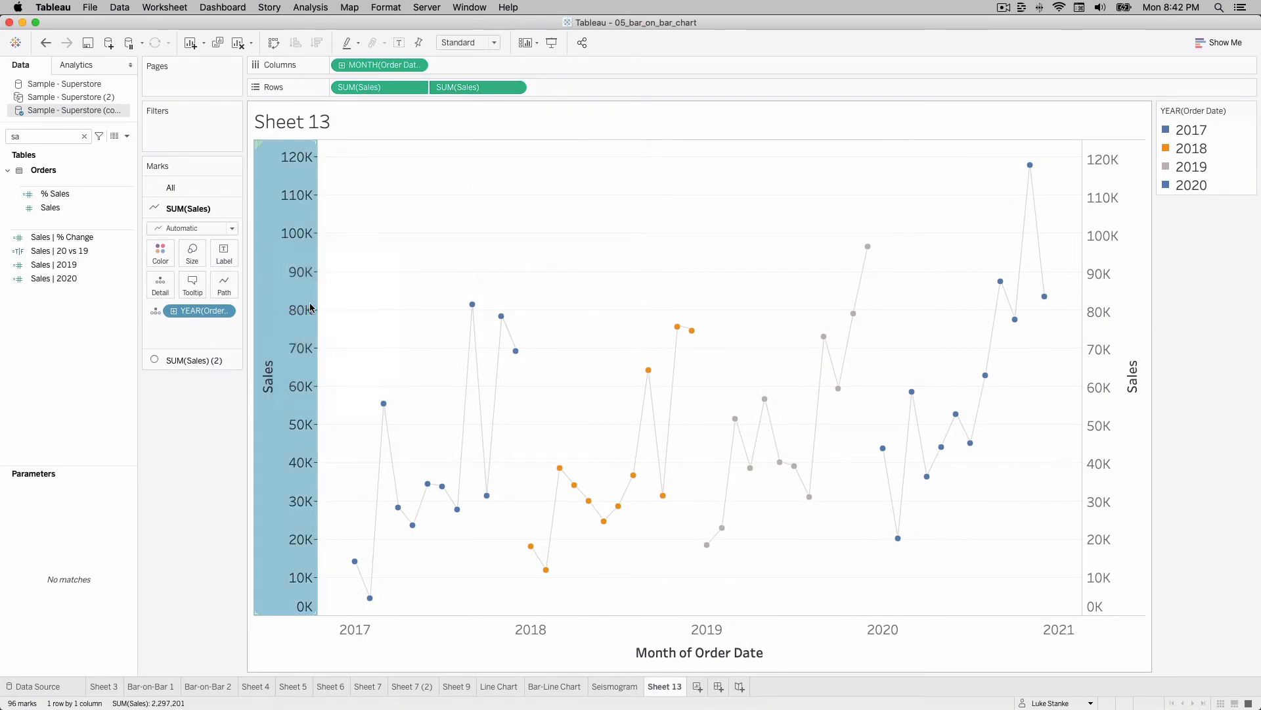
pyautogui.click(397, 266)
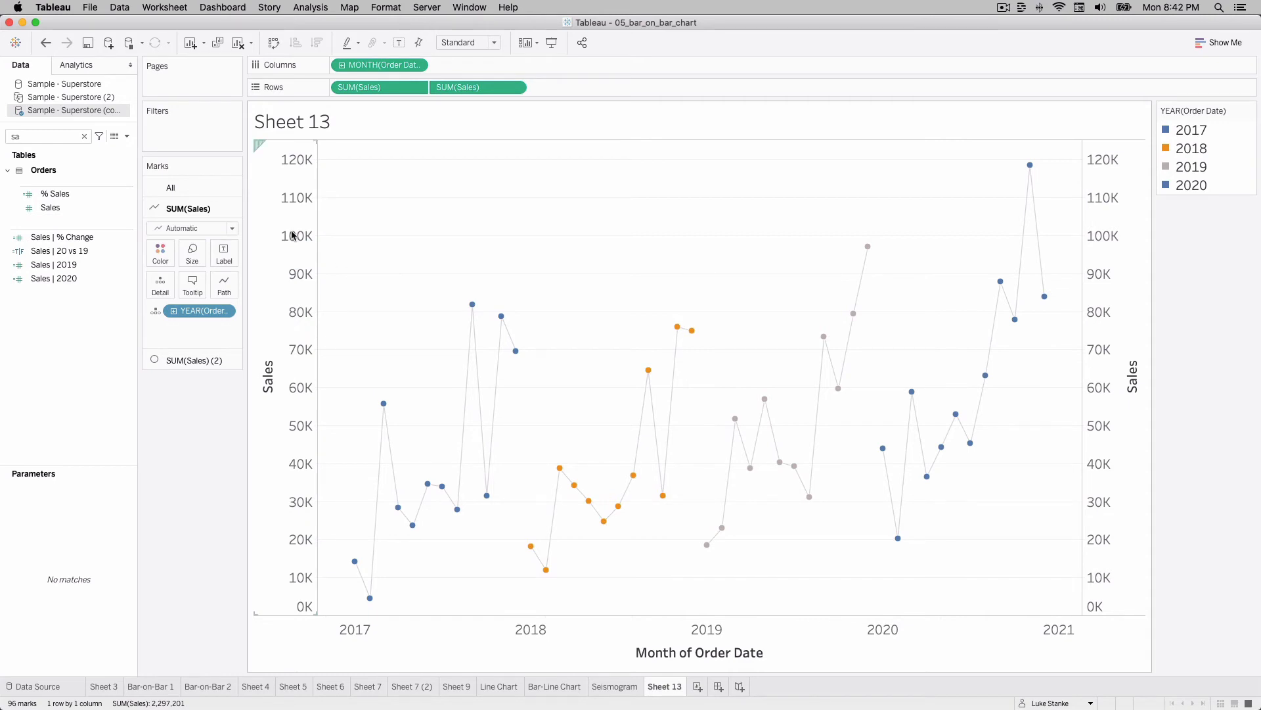
# Step: Remove the chart's borders by setting the column divider and row divider panes to None
pyautogui.rightClick(442, 248)
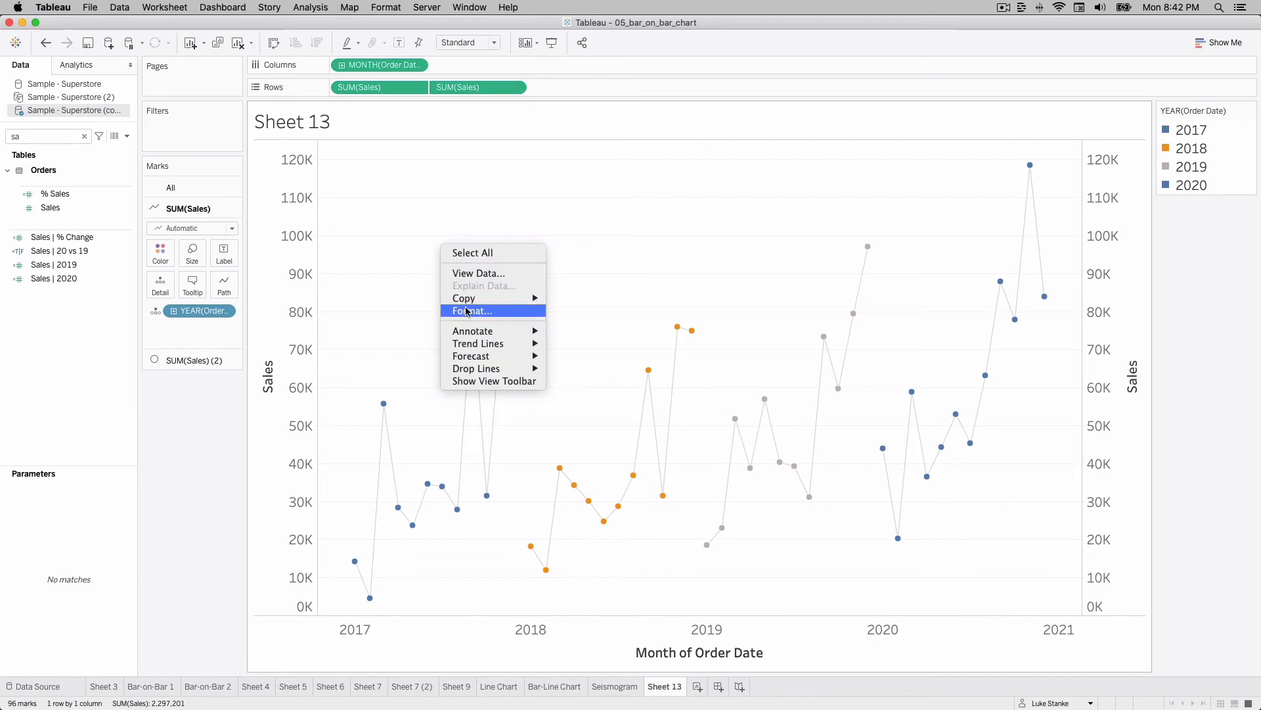
pyautogui.press('Escape')
pyautogui.click(64, 87)
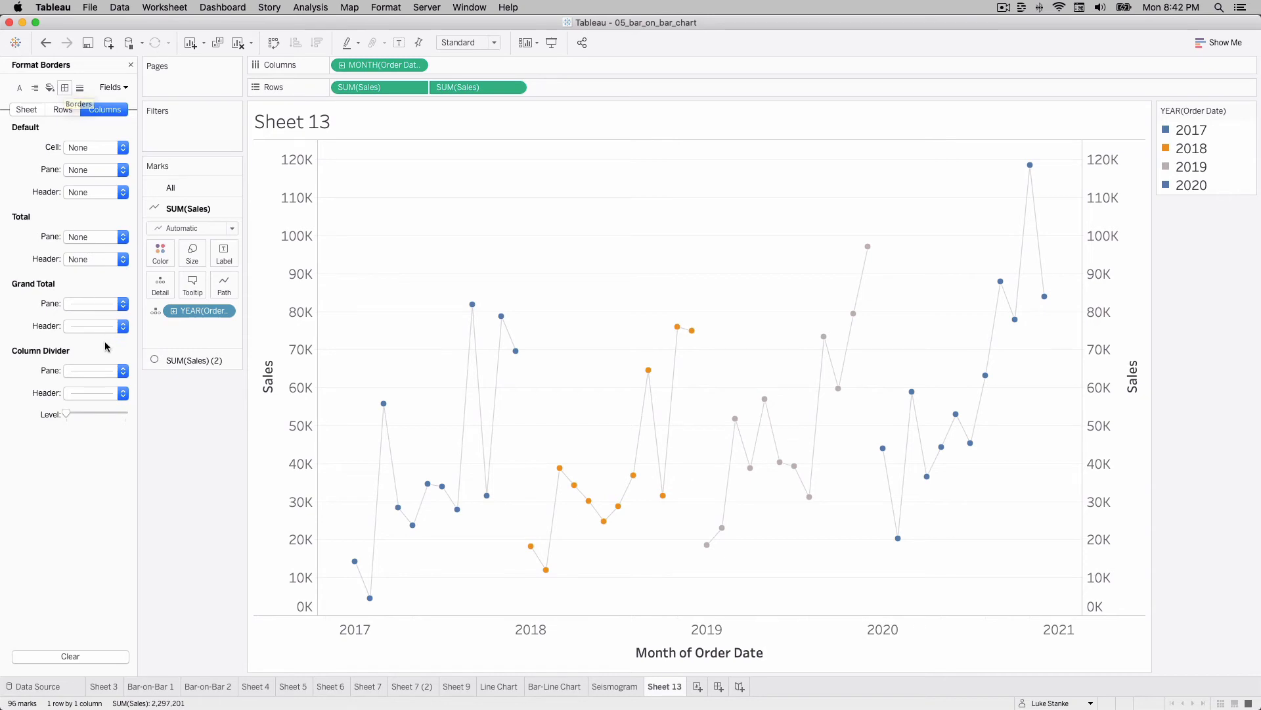
pyautogui.click(93, 370)
pyautogui.click(115, 391)
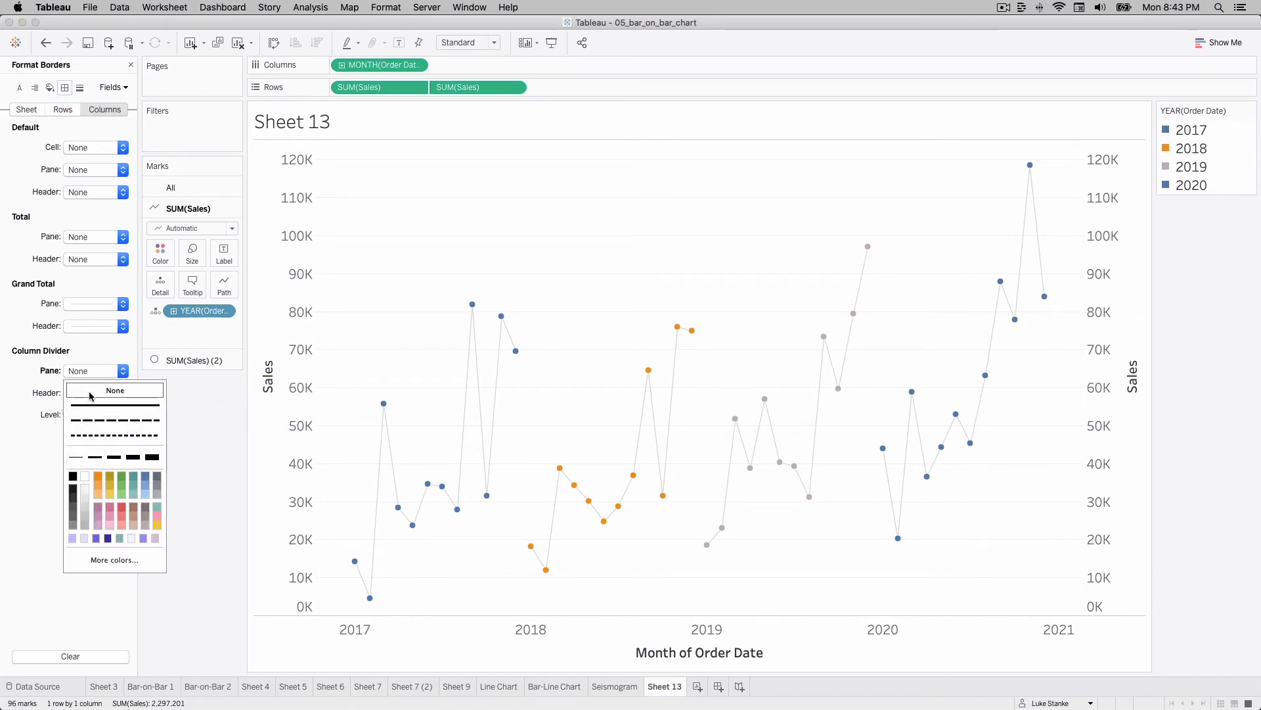
pyautogui.click(63, 110)
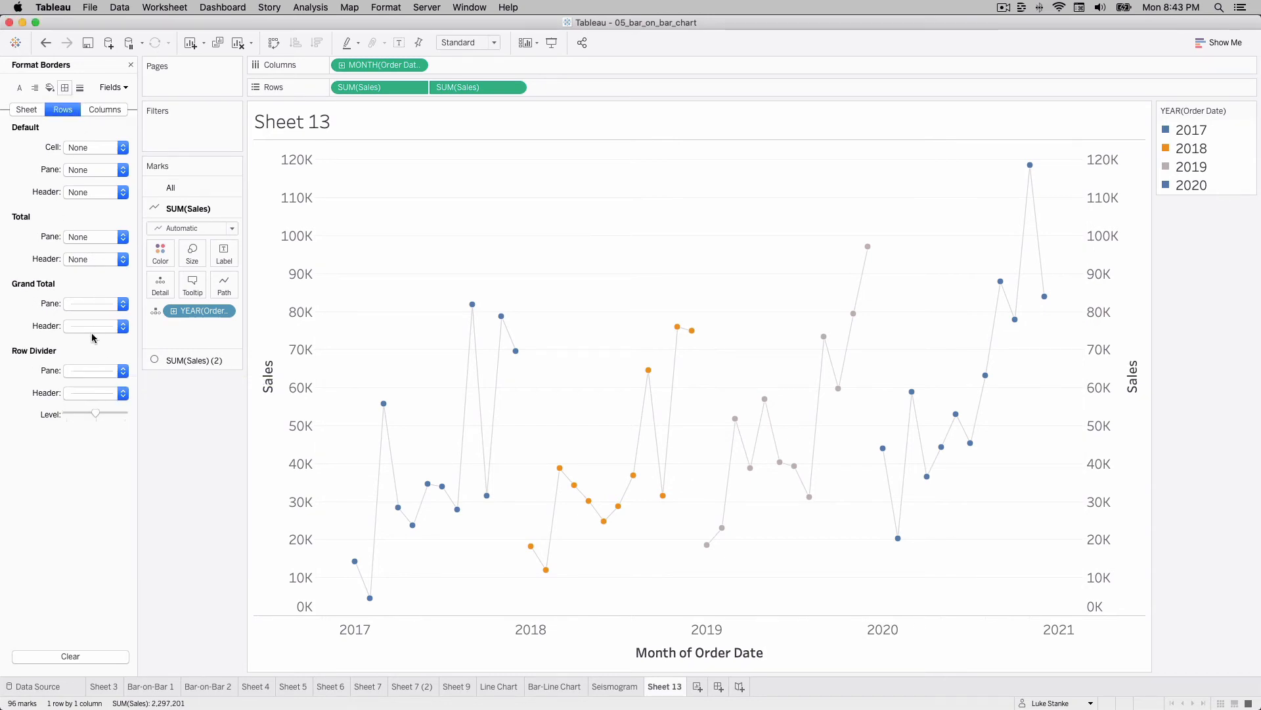
pyautogui.click(85, 370)
pyautogui.click(115, 391)
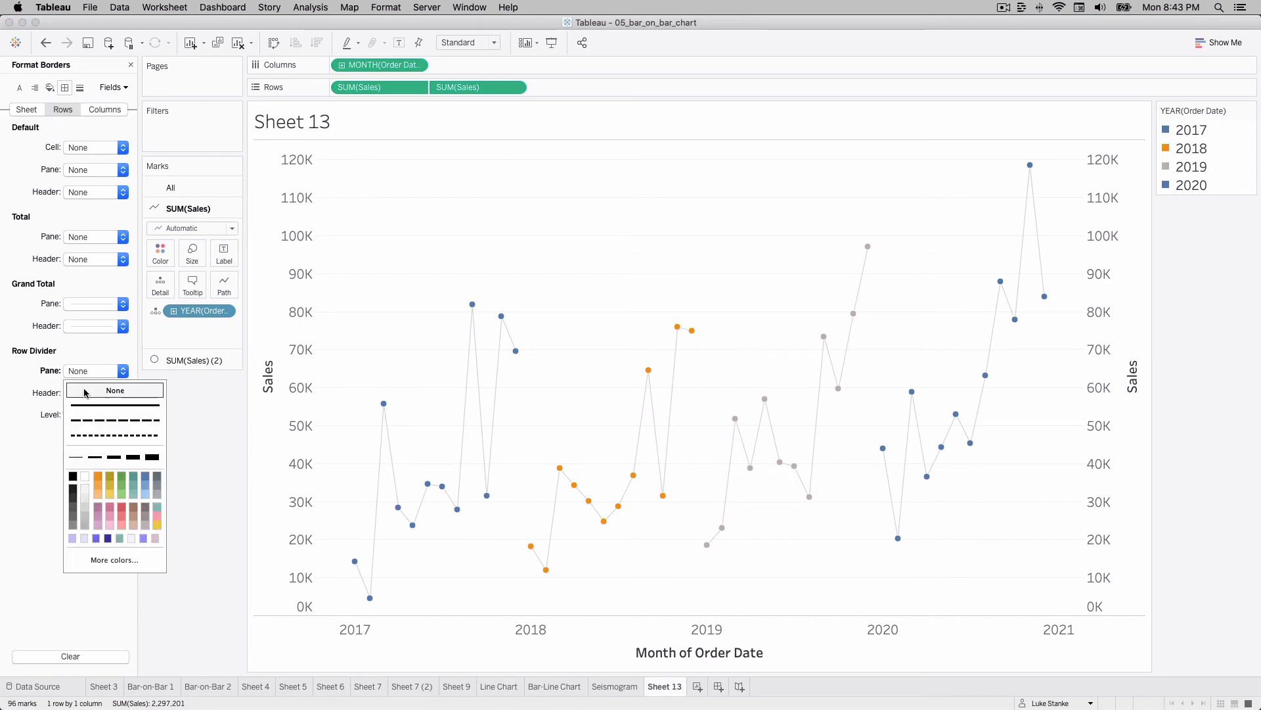
pyautogui.click(419, 262)
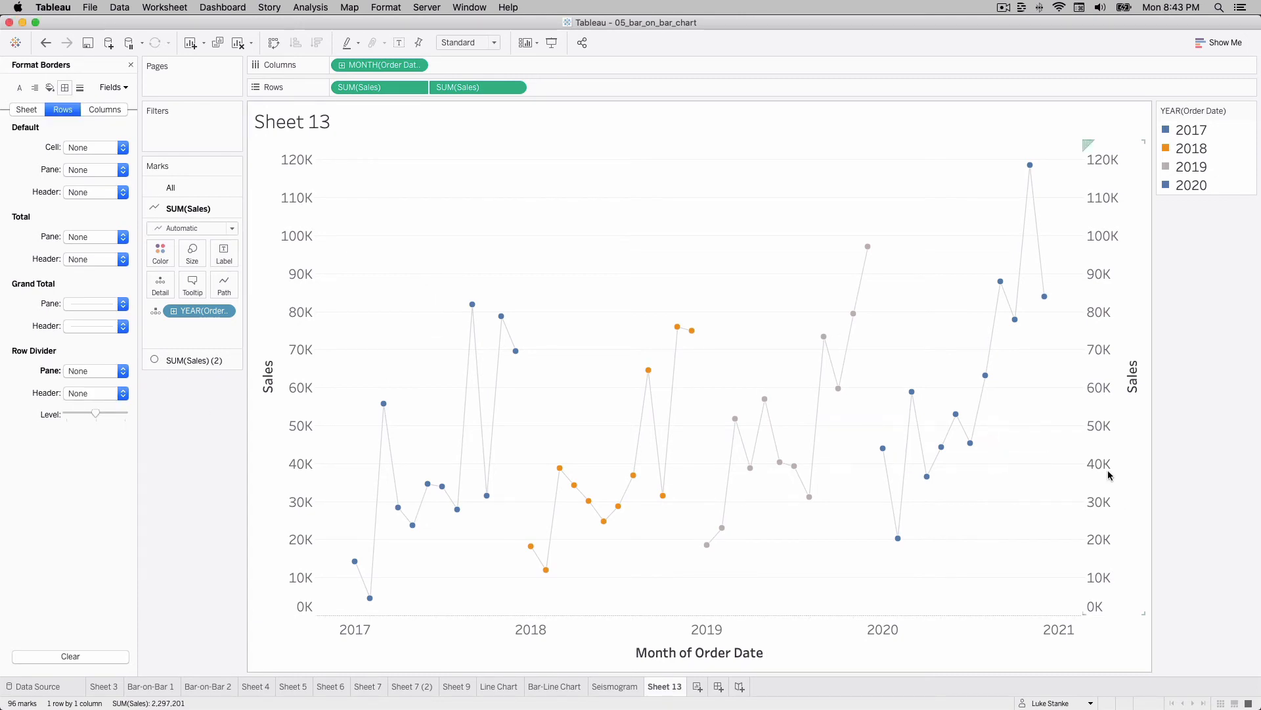
# Step: Hide the header of the secondary Sales axis
pyautogui.click(1110, 437)
pyautogui.rightClick(1110, 436)
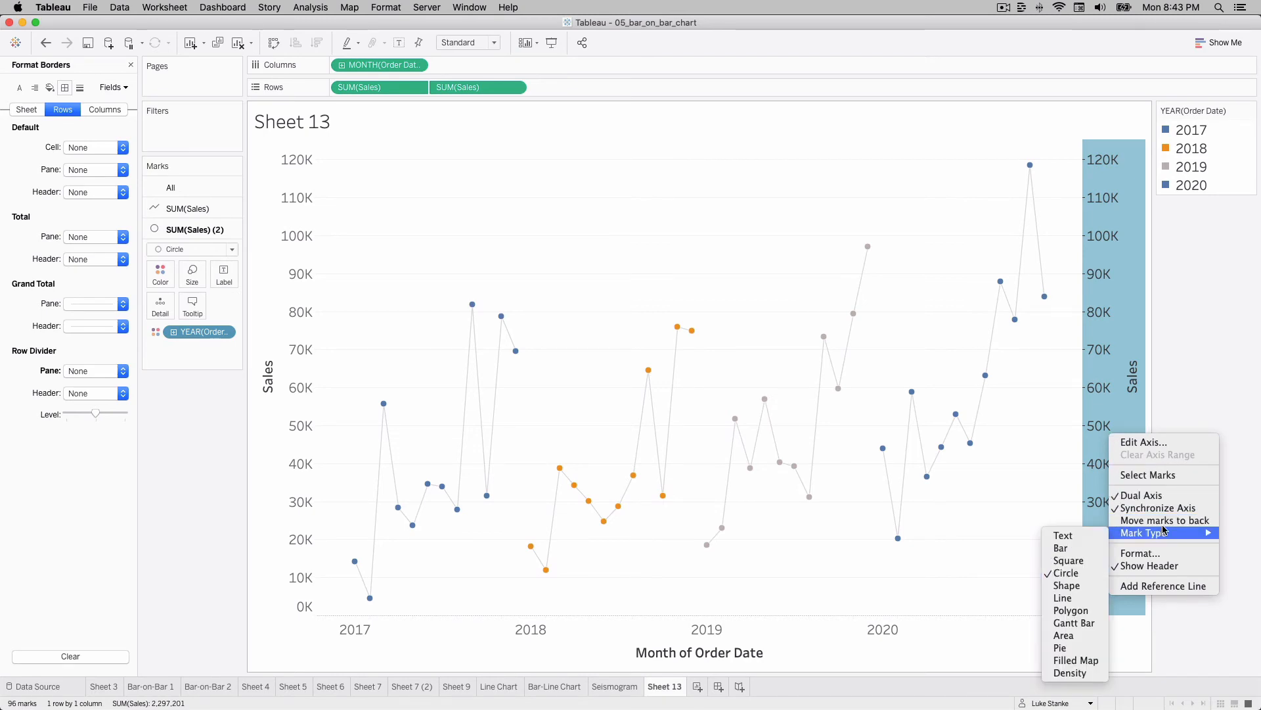
pyautogui.click(1155, 565)
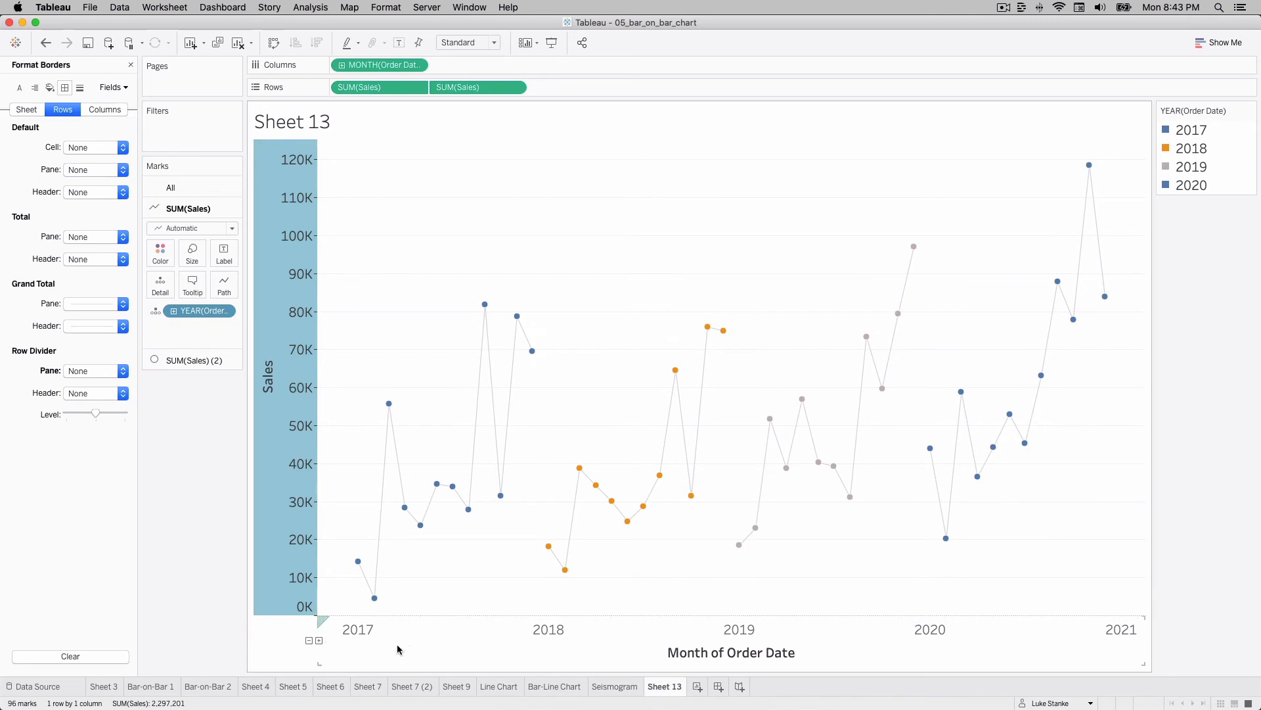
# Step: Remove the zero lines for the rows by setting them to None in the line formatting
pyautogui.click(80, 87)
pyautogui.click(78, 172)
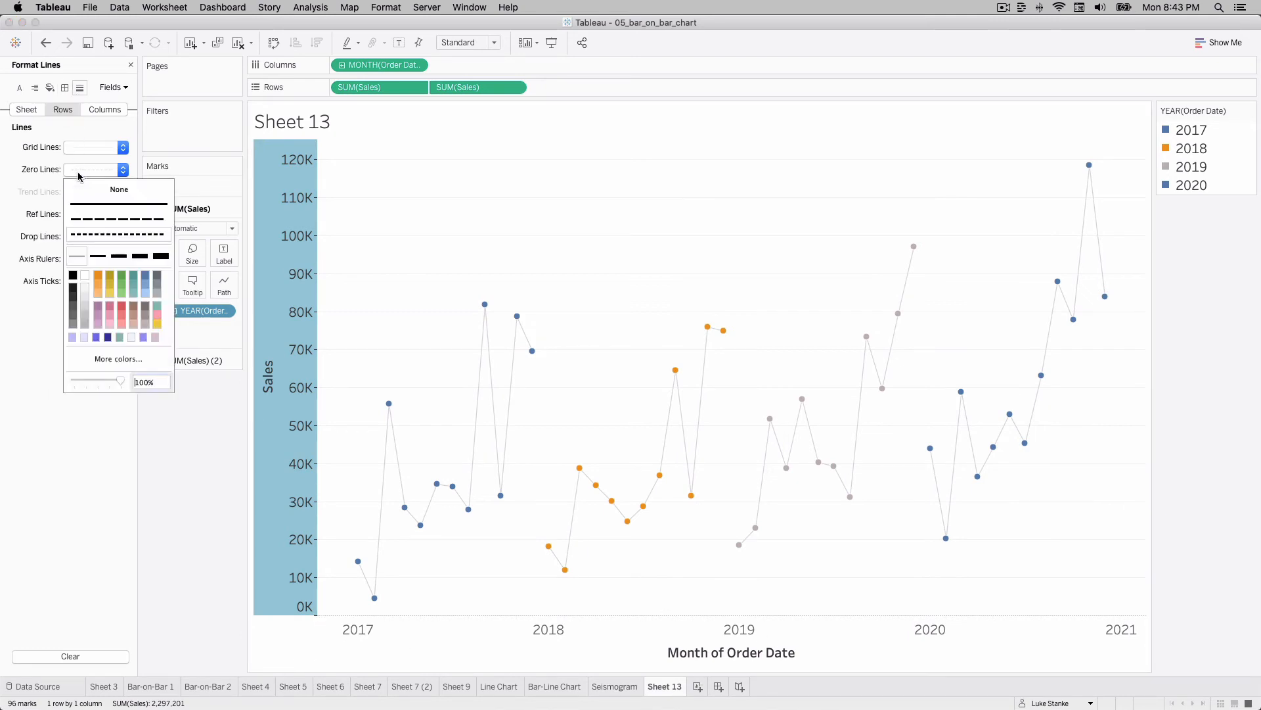
pyautogui.click(119, 189)
# Step: Format the column axis rulers as a thin solid dark gray line and color the column axis ticks dark gray
pyautogui.click(108, 112)
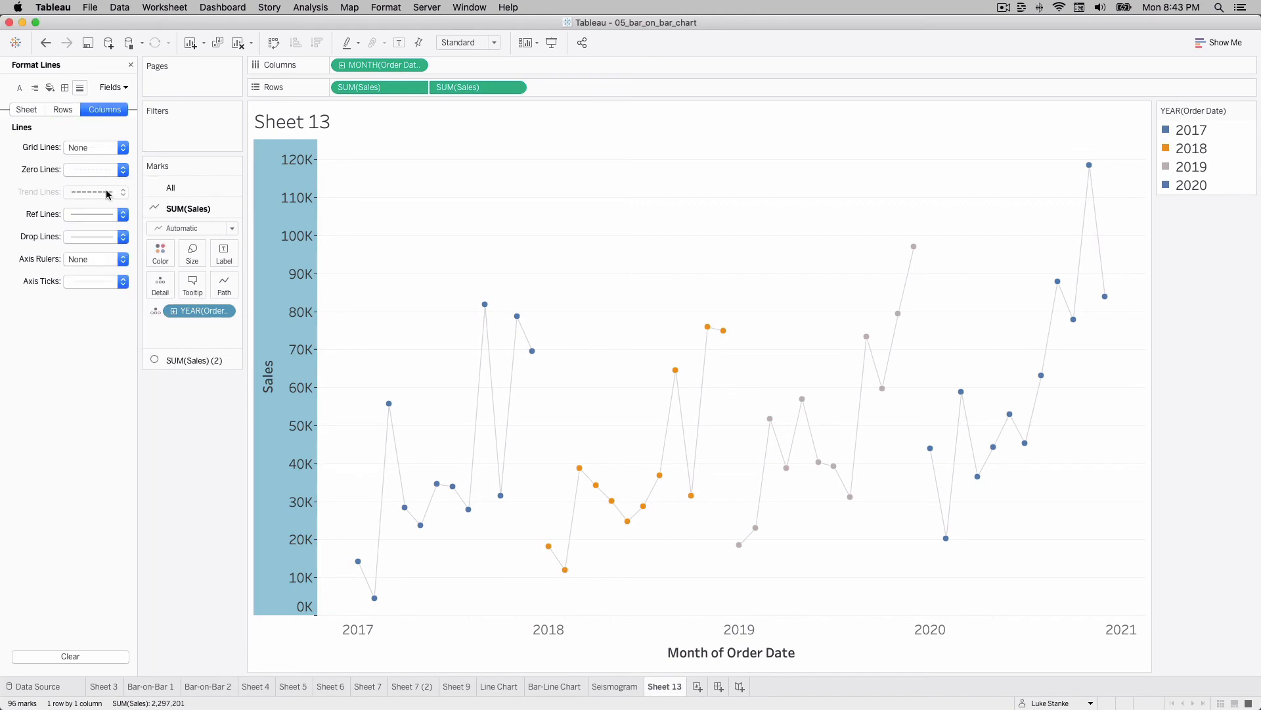
pyautogui.click(87, 260)
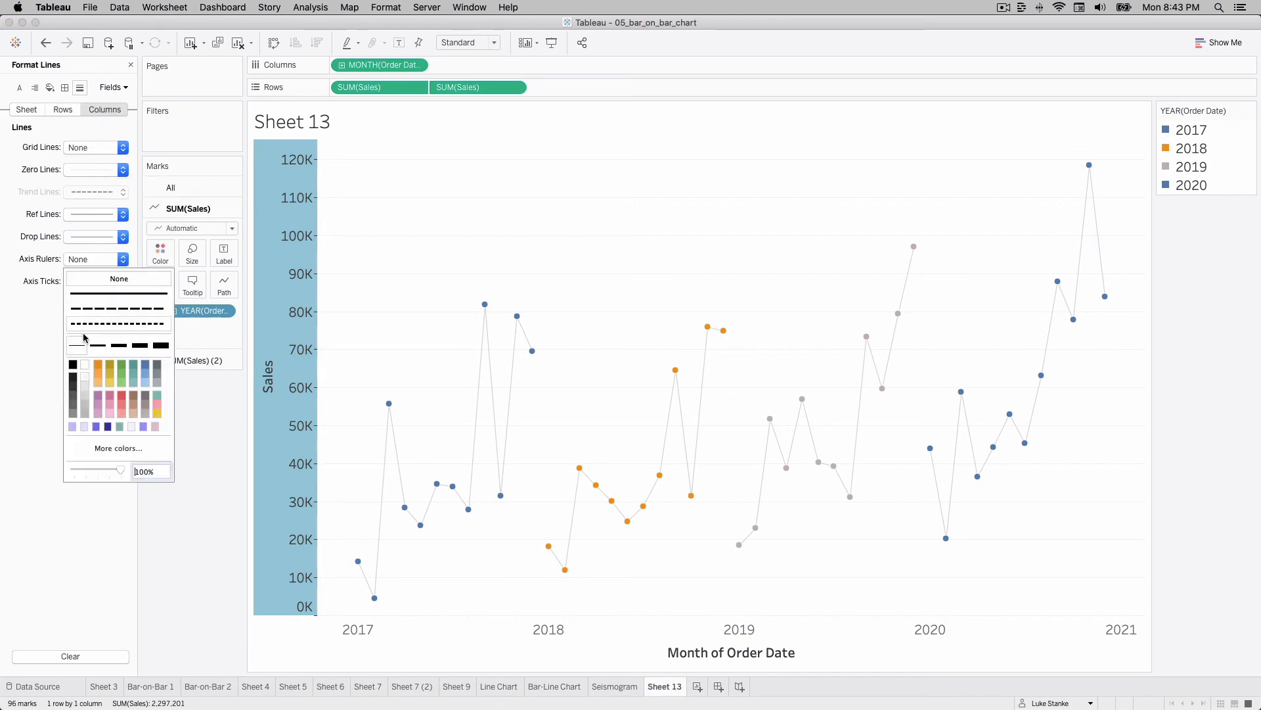
pyautogui.click(75, 387)
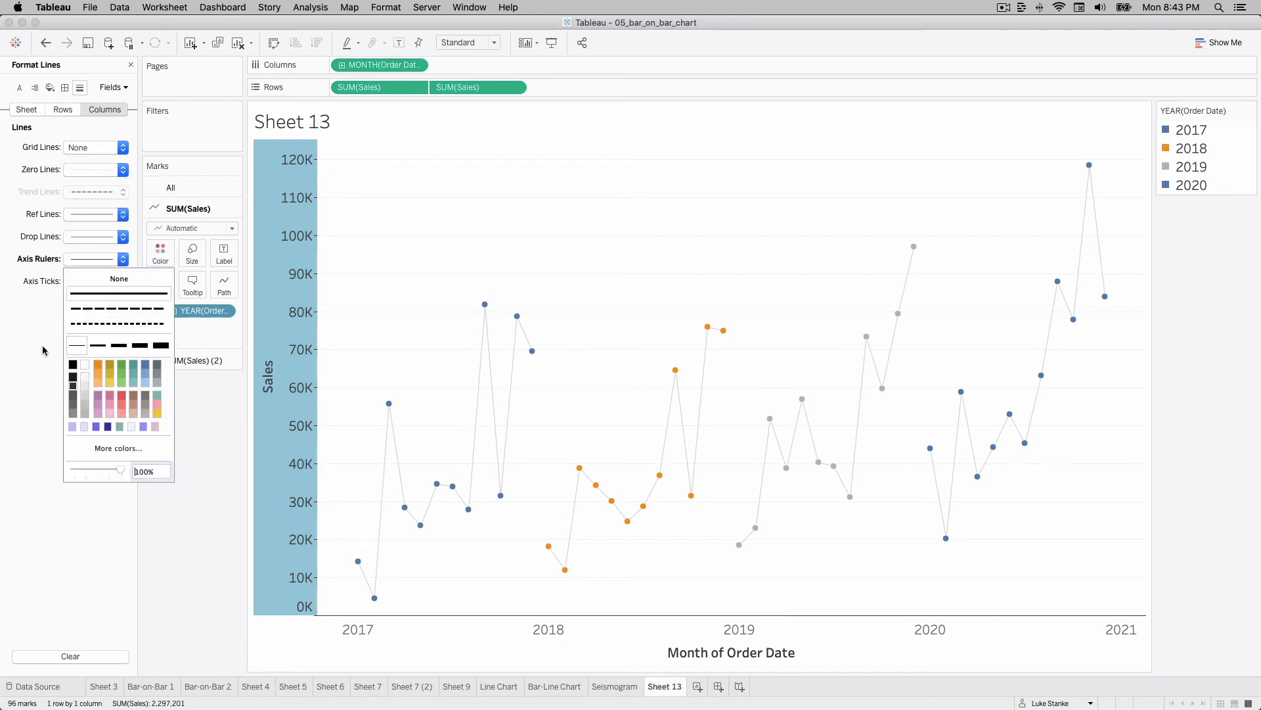
pyautogui.click(30, 295)
pyautogui.click(78, 285)
pyautogui.click(76, 340)
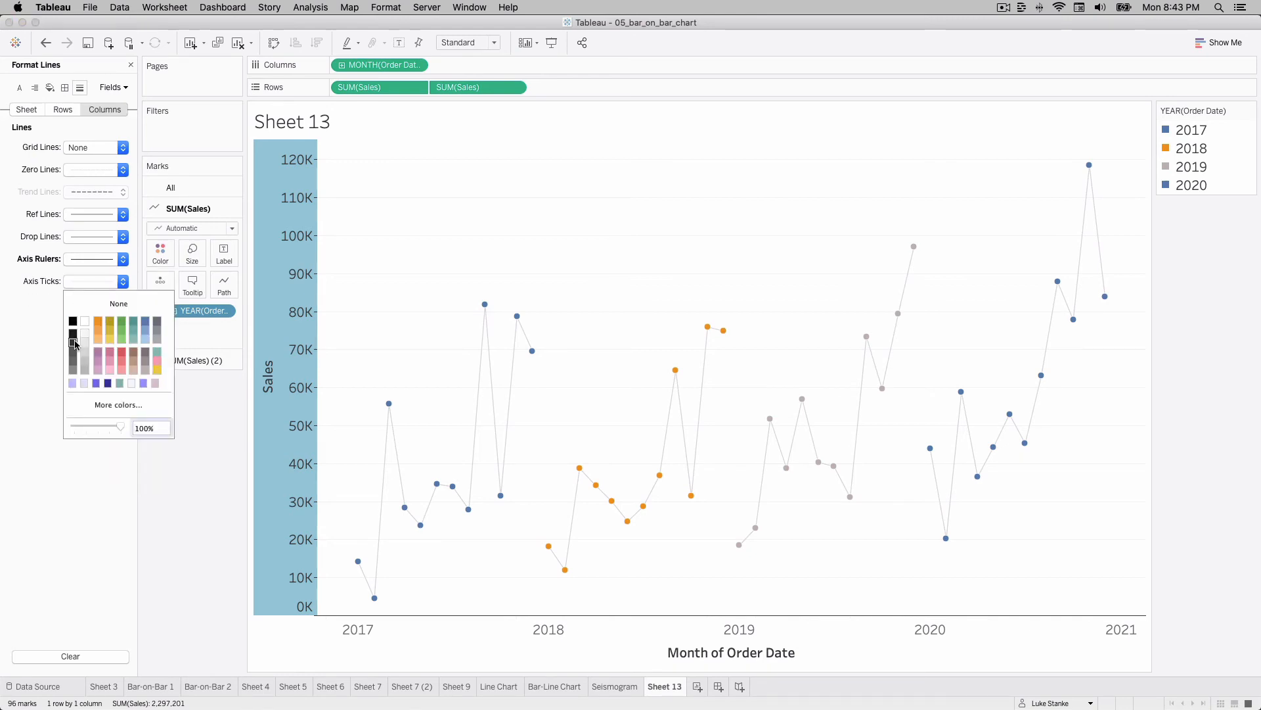
pyautogui.click(677, 284)
# Step: Assign the Automatic color palette to the years of Order Date and apply it to the circles
pyautogui.moveTo(837, 465)
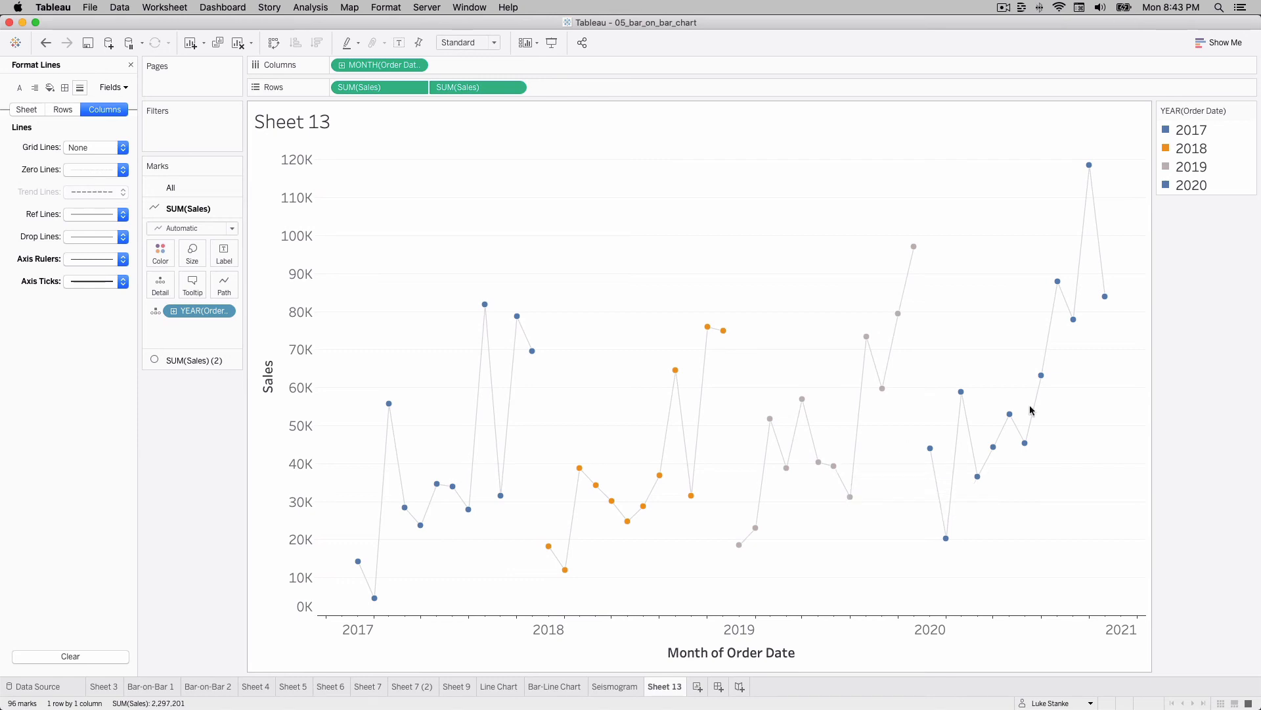
pyautogui.doubleClick(1199, 131)
pyautogui.click(670, 455)
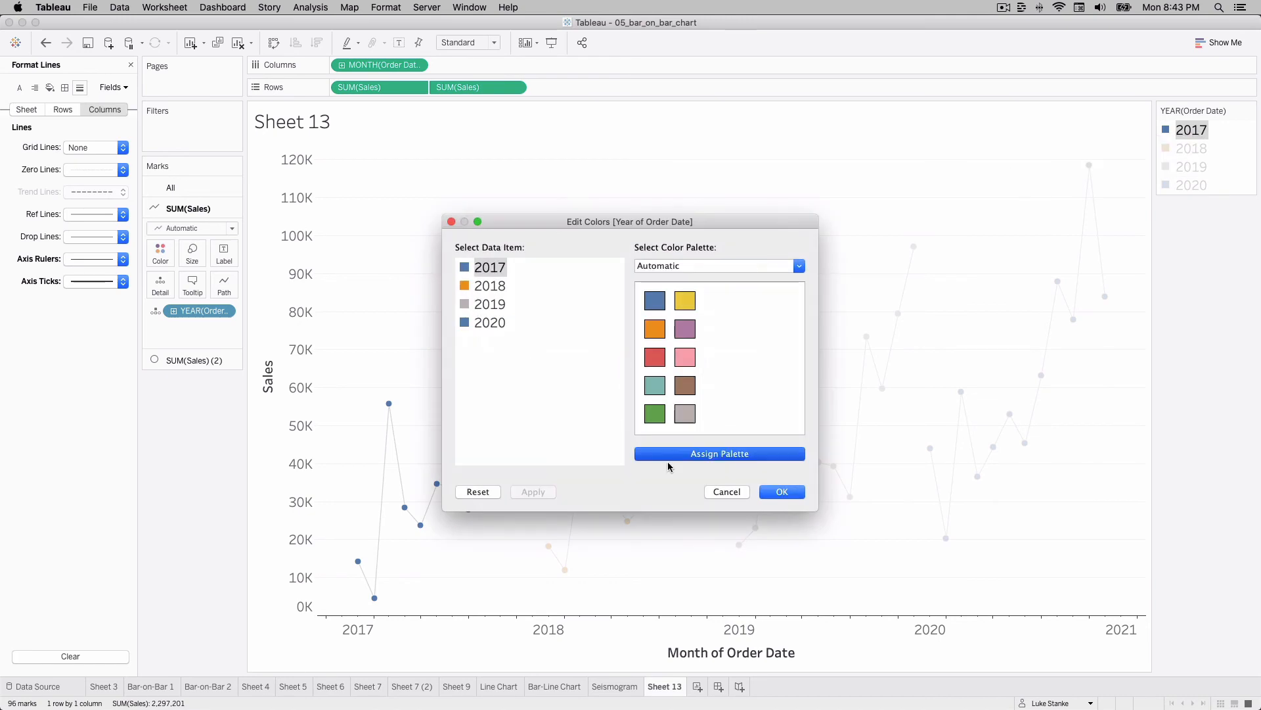
pyautogui.click(782, 492)
pyautogui.click(868, 551)
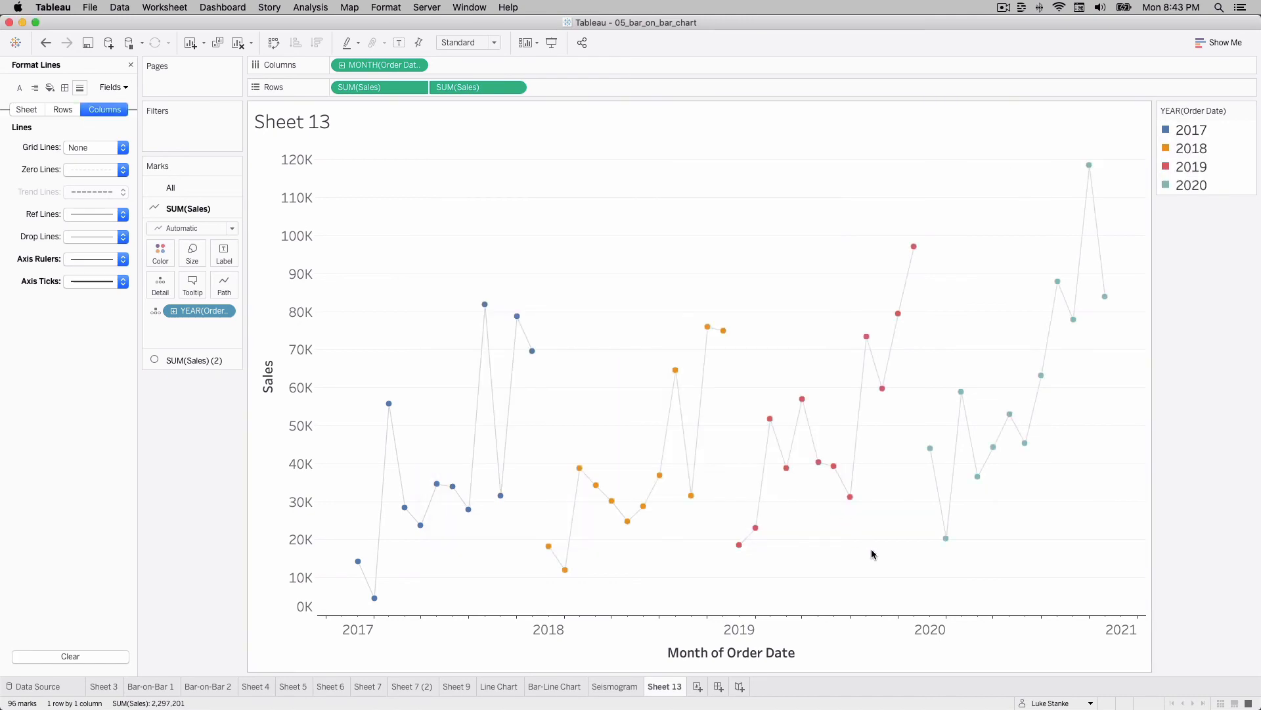